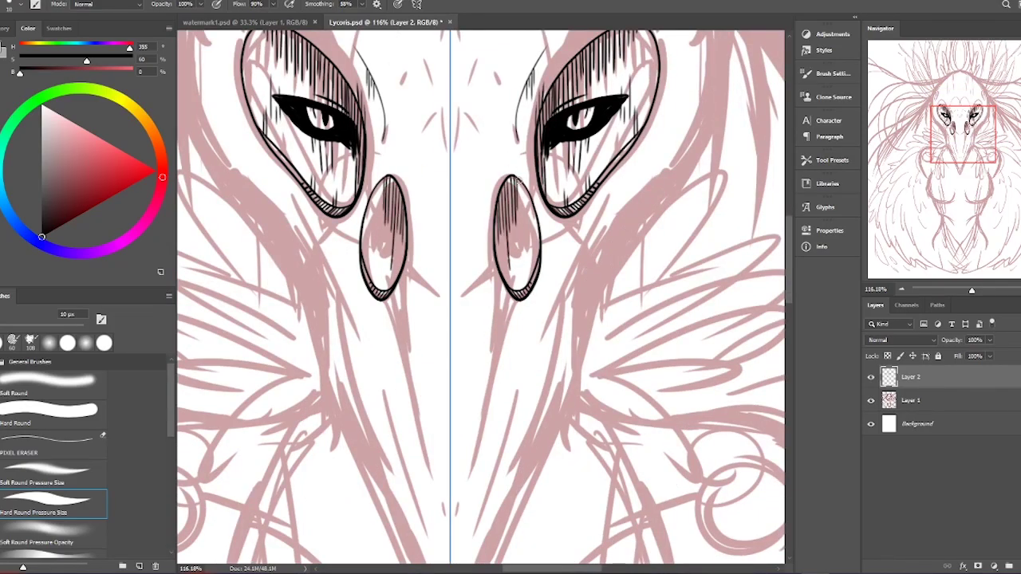
Ink mirrored black lines down the beak and short strokes atop each eye socket
{"action": "key", "text": "ctrl+minus"}
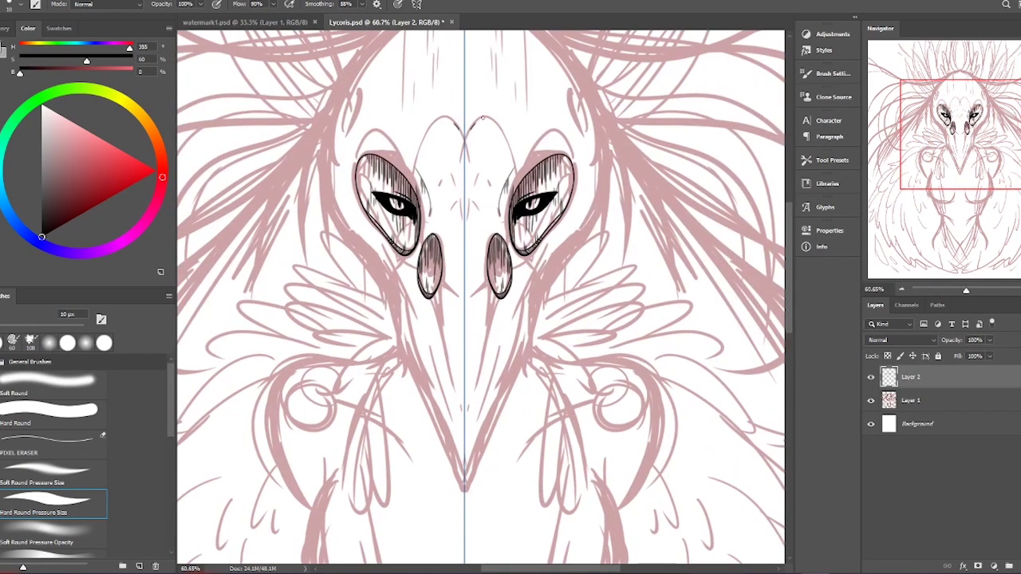
{"action": "left_click_drag", "start_coordinate": [489, 294], "coordinate": [457, 427]}
{"action": "left_click_drag", "start_coordinate": [496, 352], "coordinate": [492, 371]}
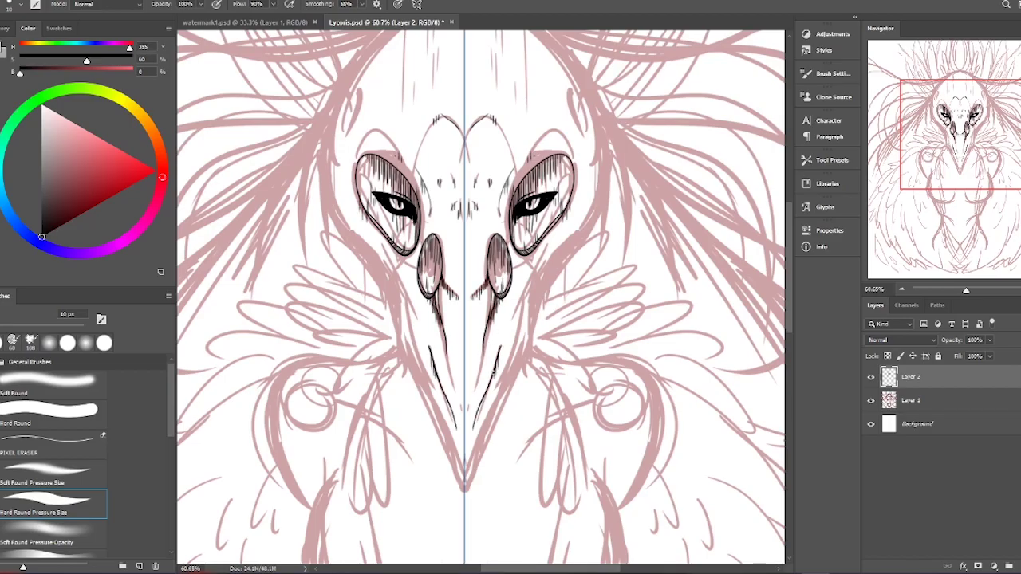
{"action": "left_click_drag", "start_coordinate": [358, 92], "coordinate": [356, 131]}
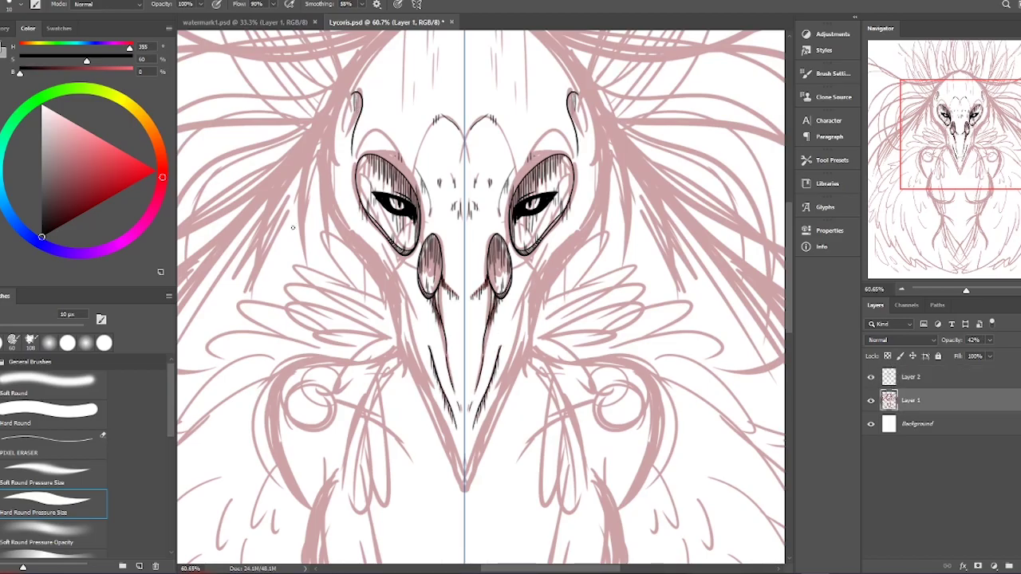
On a new layer, ink the skull's sides to the beak tip, its domed top and upper hatching
{"action": "key", "text": "ctrl+shift+alt+n"}
{"action": "scroll", "coordinate": [465, 484], "scroll_direction": "down", "scroll_amount": 1}
{"action": "left_click_drag", "start_coordinate": [355, 87], "coordinate": [463, 463]}
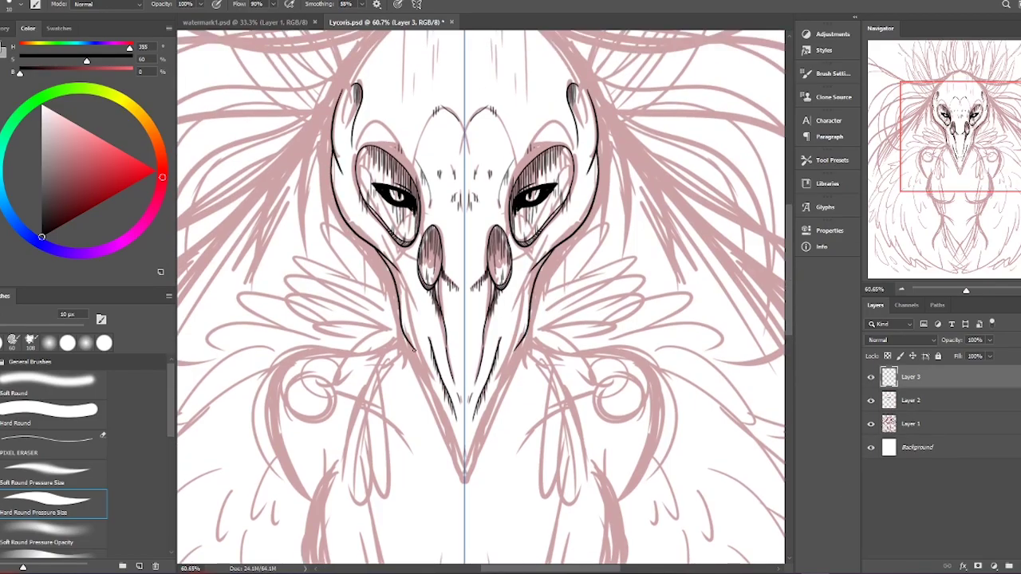
{"action": "scroll", "coordinate": [569, 179], "scroll_direction": "up", "scroll_amount": 3}
{"action": "mouse_move", "coordinate": [355, 212]}
{"action": "left_mouse_down"}
{"action": "mouse_move", "coordinate": [465, 109]}
{"action": "mouse_move", "coordinate": [499, 165]}
{"action": "mouse_move", "coordinate": [519, 231]}
{"action": "left_mouse_up"}
{"action": "left_click_drag", "start_coordinate": [557, 162], "coordinate": [557, 200]}
{"action": "left_click_drag", "start_coordinate": [360, 235], "coordinate": [360, 258]}
{"action": "left_click_drag", "start_coordinate": [381, 204], "coordinate": [380, 262]}
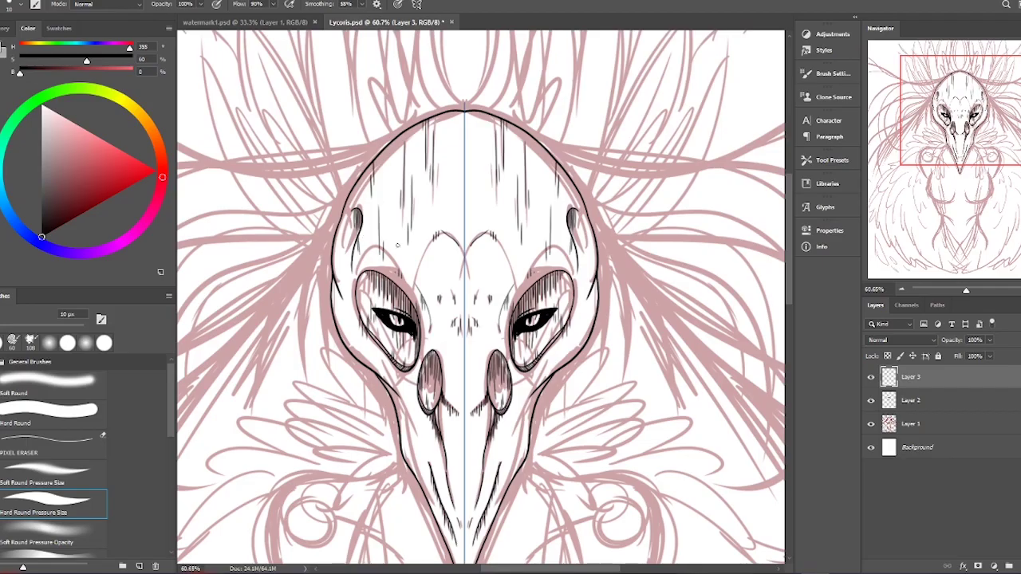
{"action": "left_click_drag", "start_coordinate": [365, 302], "coordinate": [421, 158]}
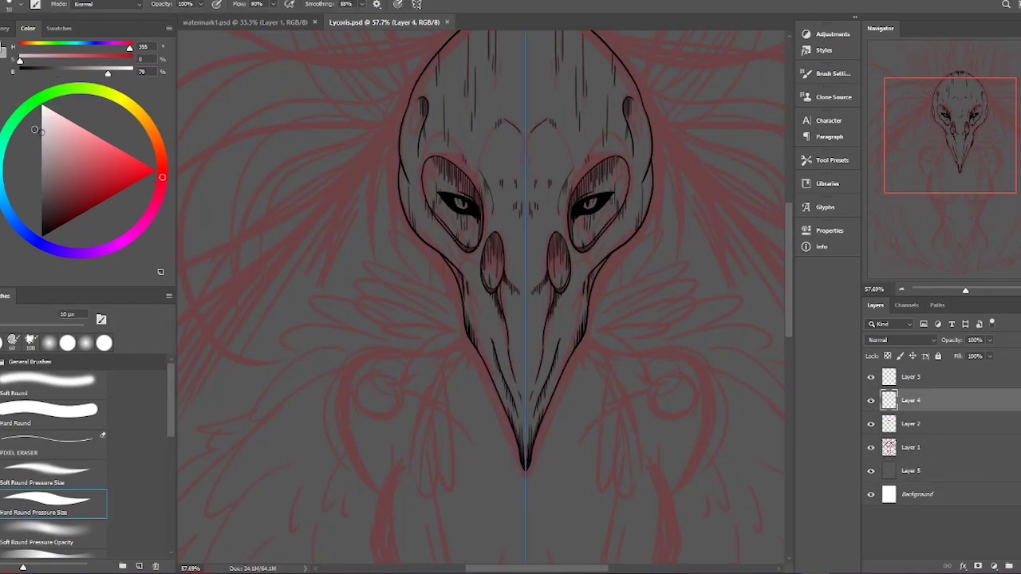
Paint off-white over the beak and skull up to the crown
{"action": "left_click_drag", "start_coordinate": [525, 463], "coordinate": [510, 351]}
{"action": "left_click_drag", "start_coordinate": [502, 415], "coordinate": [503, 316]}
{"action": "mouse_move", "coordinate": [483, 395]}
{"action": "left_mouse_down"}
{"action": "mouse_move", "coordinate": [478, 331]}
{"action": "mouse_move", "coordinate": [447, 260]}
{"action": "left_mouse_up"}
{"action": "left_click_drag", "start_coordinate": [487, 375], "coordinate": [511, 271]}
{"action": "left_click_drag", "start_coordinate": [910, 399], "coordinate": [910, 424]}
{"action": "left_click_drag", "start_coordinate": [502, 319], "coordinate": [495, 135]}
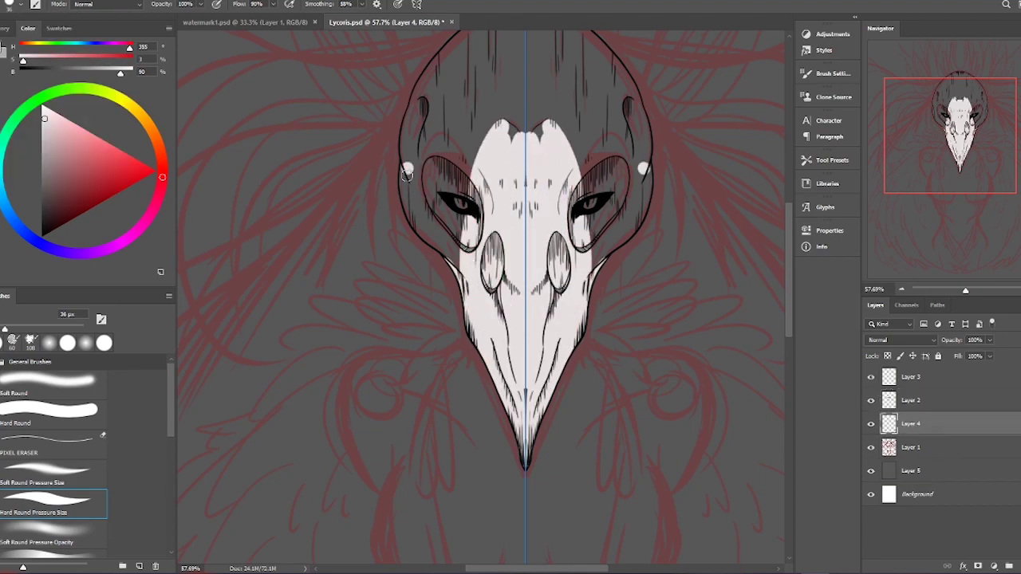
{"action": "mouse_move", "coordinate": [415, 231]}
{"action": "left_mouse_down"}
{"action": "mouse_move", "coordinate": [437, 102]}
{"action": "mouse_move", "coordinate": [459, 196]}
{"action": "left_mouse_up"}
{"action": "scroll", "coordinate": [458, 196], "scroll_direction": "up", "scroll_amount": 3}
{"action": "mouse_move", "coordinate": [479, 263]}
{"action": "left_mouse_down"}
{"action": "mouse_move", "coordinate": [419, 219]}
{"action": "mouse_move", "coordinate": [471, 152]}
{"action": "left_mouse_up"}
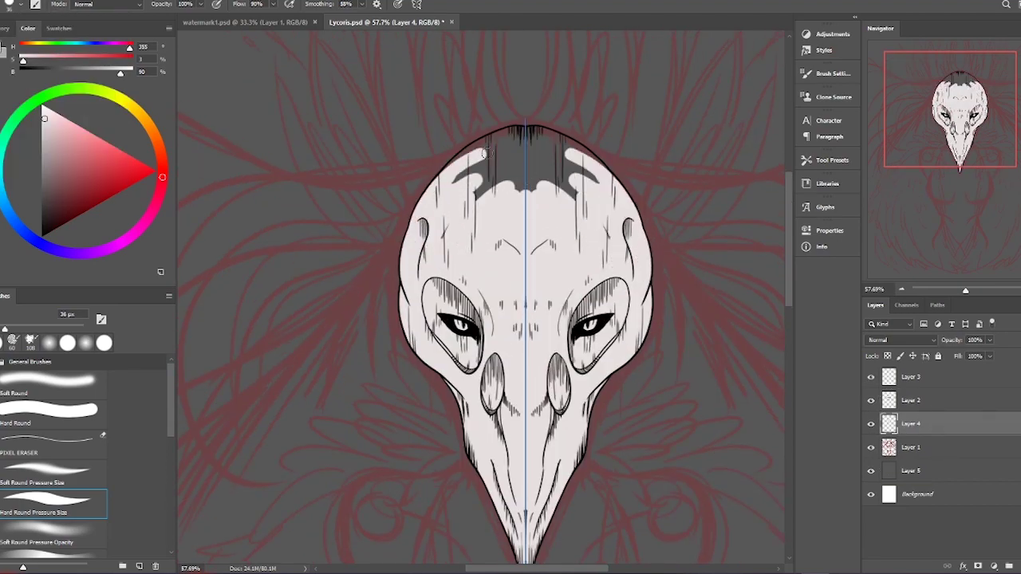
{"action": "mouse_move", "coordinate": [479, 195]}
{"action": "left_mouse_down"}
{"action": "mouse_move", "coordinate": [506, 134]}
{"action": "mouse_move", "coordinate": [451, 172]}
{"action": "left_mouse_up"}
{"action": "scroll", "coordinate": [479, 239], "scroll_direction": "down", "scroll_amount": 3}
On a new layer, paint both eye irises yellow-orange, then fit the canvas in view
{"action": "left_click", "coordinate": [994, 567]}
{"action": "left_click", "coordinate": [98, 159]}
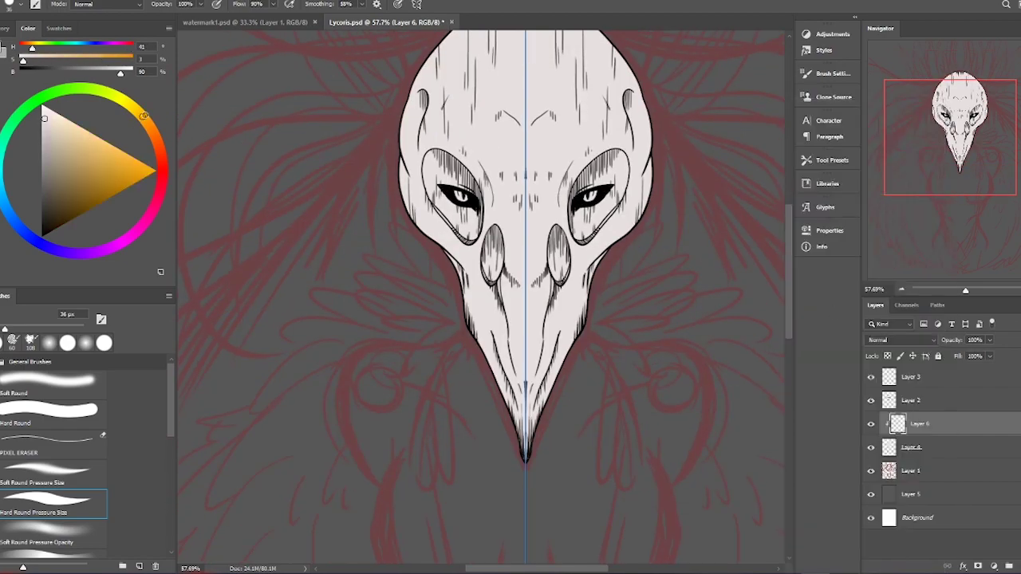
{"action": "left_click", "coordinate": [143, 118]}
{"action": "left_click", "coordinate": [583, 200]}
{"action": "left_click", "coordinate": [961, 468]}
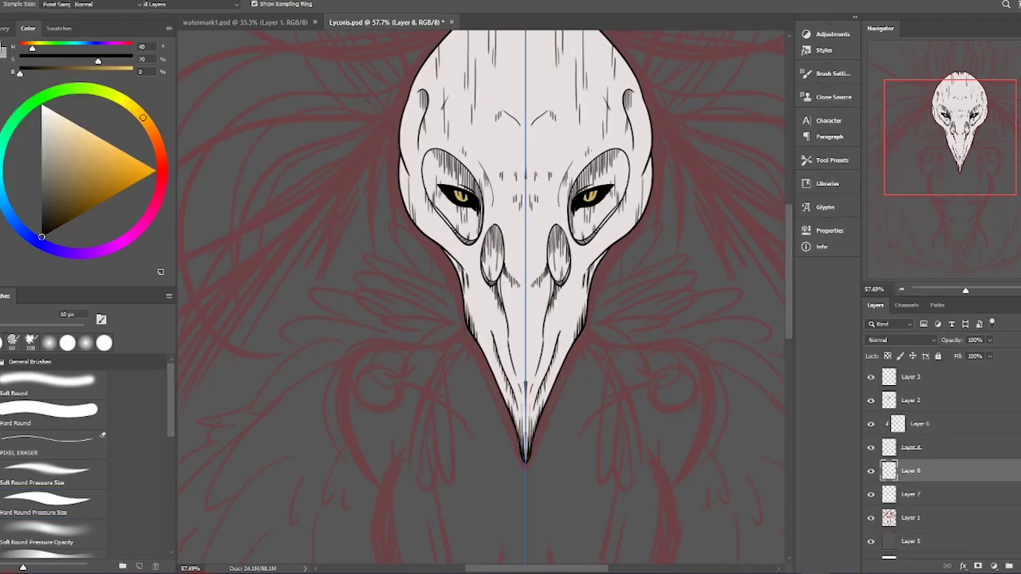
{"action": "key", "text": "ctrl+0"}
{"action": "left_click", "coordinate": [17, 4]}
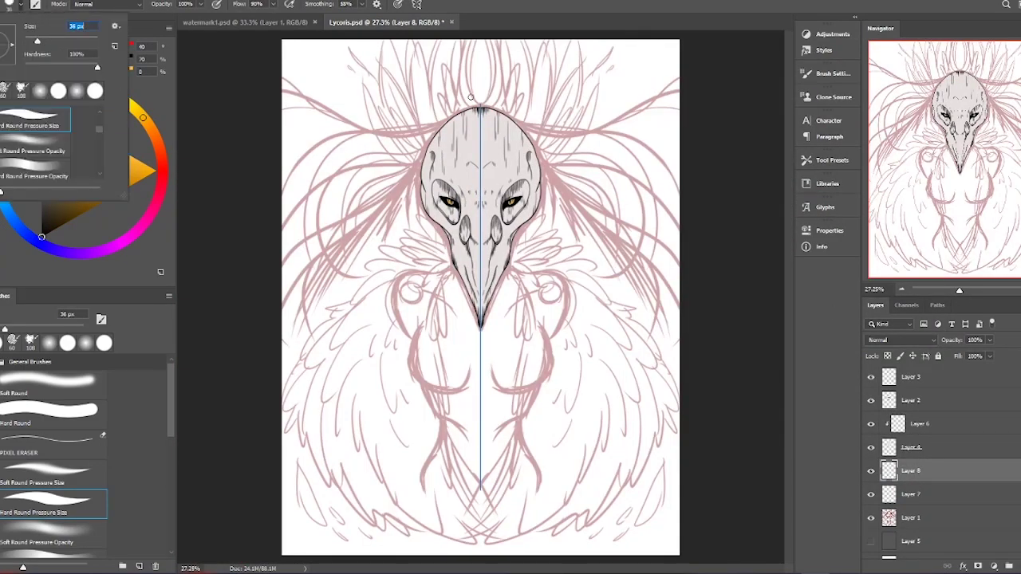
Draw flowing black strands sweeping out from the skull, redoing the first arc
{"action": "mouse_move", "coordinate": [436, 119]}
{"action": "left_mouse_down"}
{"action": "mouse_move", "coordinate": [300, 292]}
{"action": "mouse_move", "coordinate": [281, 90]}
{"action": "mouse_move", "coordinate": [284, 259]}
{"action": "left_mouse_up"}
{"action": "key", "text": "ctrl+z"}
{"action": "left_click_drag", "start_coordinate": [429, 142], "coordinate": [319, 279]}
{"action": "left_click_drag", "start_coordinate": [415, 165], "coordinate": [358, 210]}
{"action": "left_click_drag", "start_coordinate": [420, 161], "coordinate": [281, 228]}
{"action": "left_click_drag", "start_coordinate": [444, 112], "coordinate": [370, 119]}
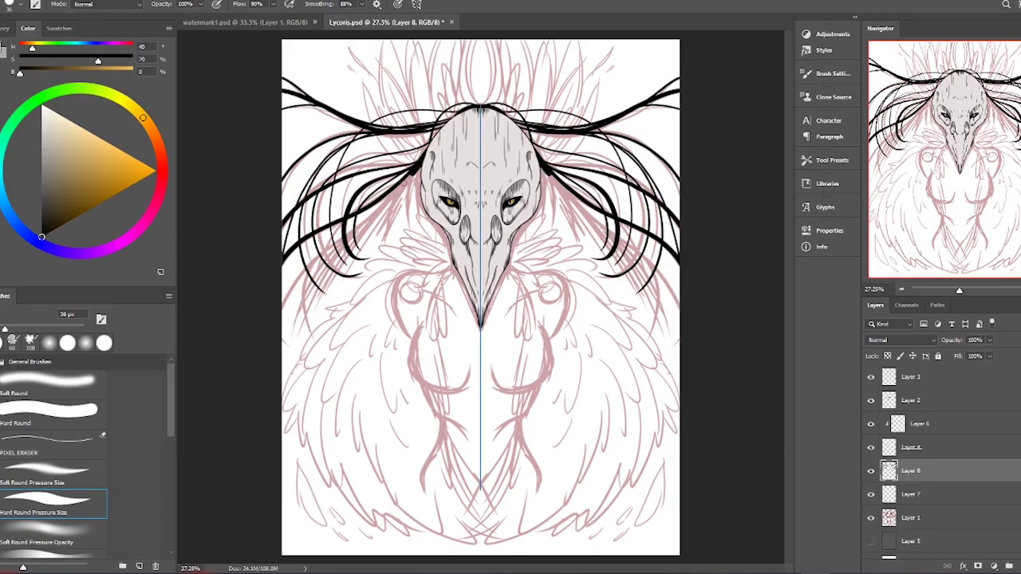
{"action": "left_click_drag", "start_coordinate": [423, 175], "coordinate": [287, 328]}
{"action": "left_click_drag", "start_coordinate": [346, 247], "coordinate": [283, 435]}
With a 130 px brush, paint the cloak and body area solid black
{"action": "left_click", "coordinate": [18, 4]}
{"action": "mouse_move", "coordinate": [415, 215]}
{"action": "left_mouse_down"}
{"action": "mouse_move", "coordinate": [337, 269]}
{"action": "mouse_move", "coordinate": [292, 471]}
{"action": "mouse_move", "coordinate": [399, 359]}
{"action": "mouse_move", "coordinate": [428, 435]}
{"action": "mouse_move", "coordinate": [511, 351]}
{"action": "left_mouse_up"}
{"action": "left_click_drag", "start_coordinate": [447, 399], "coordinate": [543, 497]}
{"action": "key", "text": "bracketleft"}
{"action": "key", "text": "bracketleft"}
{"action": "key", "text": "bracketleft"}
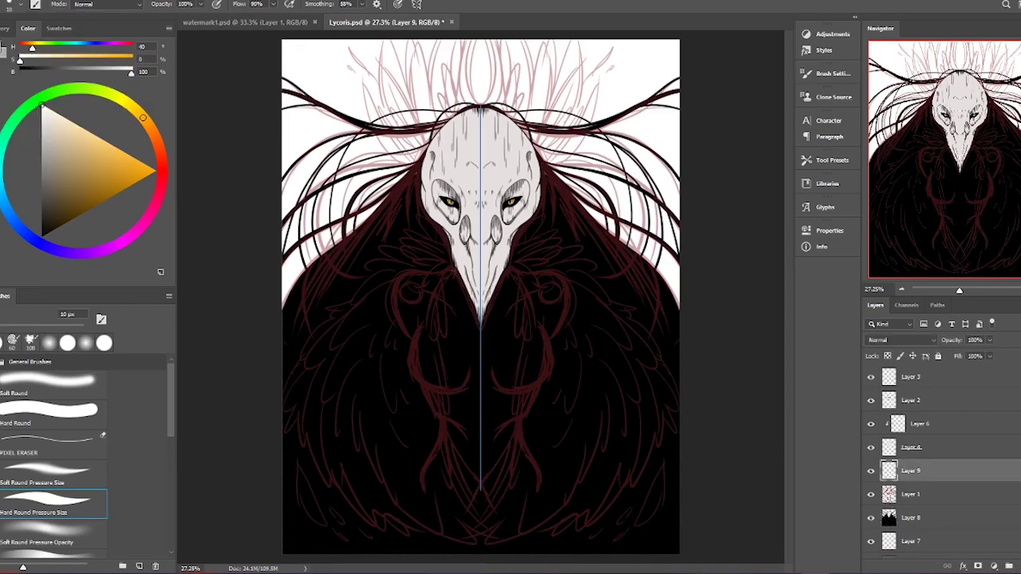
Draw the white feathered collar outline and long feathers below it beside the beak
{"action": "mouse_move", "coordinate": [415, 204]}
{"action": "left_mouse_down"}
{"action": "mouse_move", "coordinate": [399, 239]}
{"action": "mouse_move", "coordinate": [459, 284]}
{"action": "left_mouse_up"}
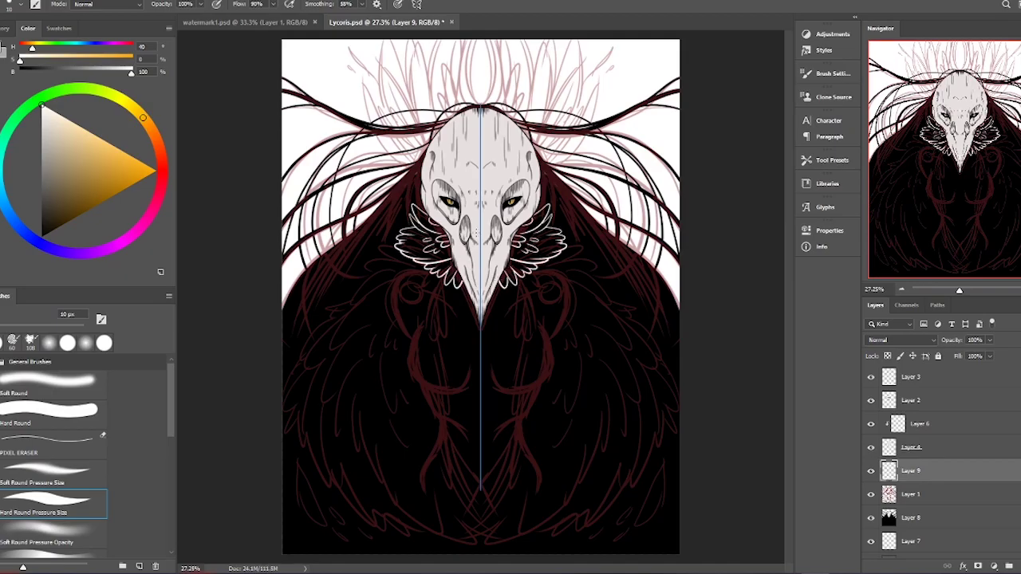
{"action": "scroll", "coordinate": [422, 439], "scroll_direction": "up", "scroll_amount": 3}
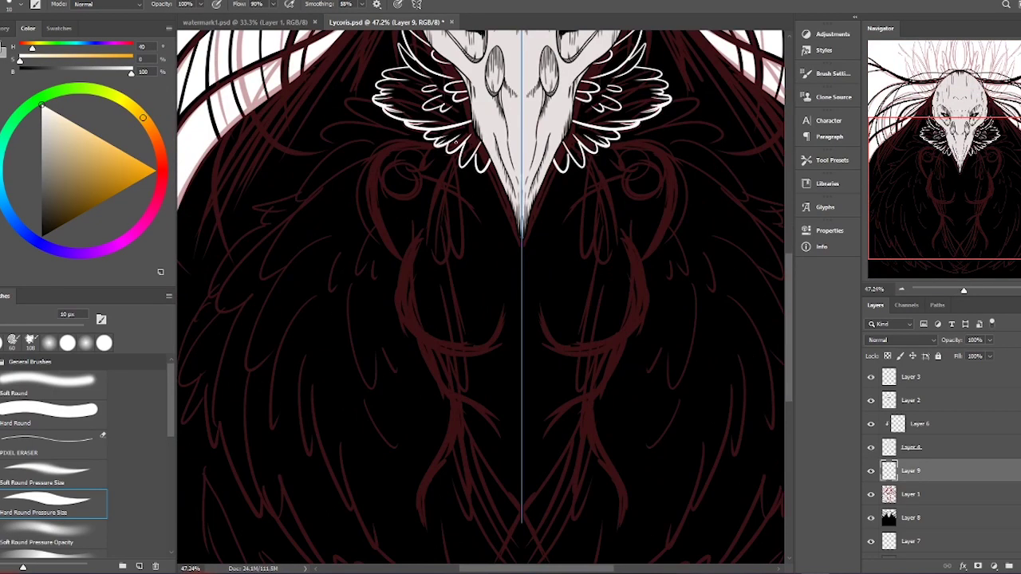
{"action": "scroll", "coordinate": [627, 81], "scroll_direction": "up", "scroll_amount": 3}
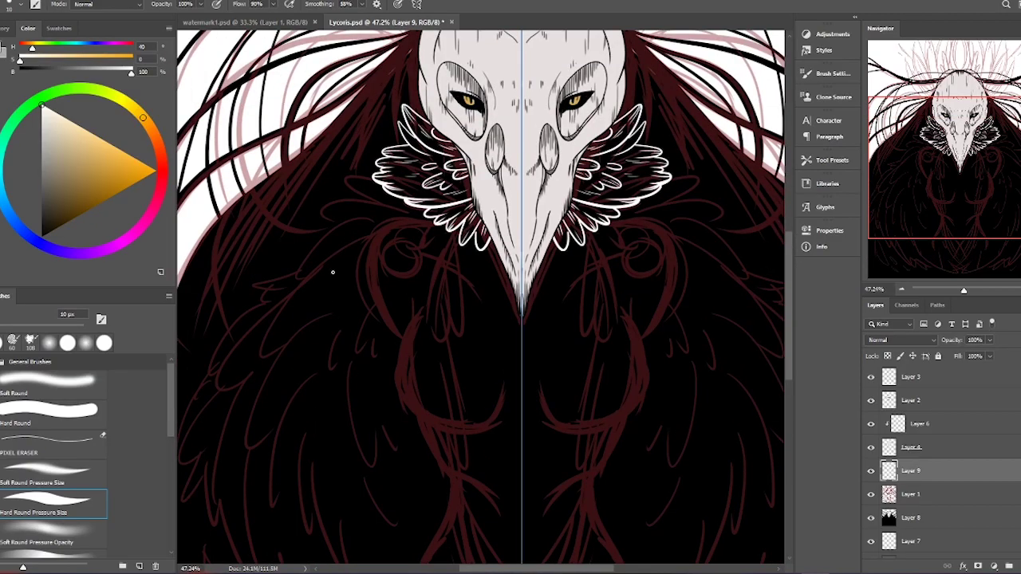
{"action": "scroll", "coordinate": [332, 272], "scroll_direction": "down", "scroll_amount": 3}
{"action": "left_click_drag", "start_coordinate": [482, 115], "coordinate": [454, 198]}
{"action": "left_click_drag", "start_coordinate": [474, 164], "coordinate": [464, 195]}
{"action": "mouse_move", "coordinate": [484, 110]}
{"action": "left_mouse_down"}
{"action": "mouse_move", "coordinate": [462, 215]}
{"action": "mouse_move", "coordinate": [471, 247]}
{"action": "left_mouse_up"}
{"action": "scroll", "coordinate": [507, 173], "scroll_direction": "down", "scroll_amount": 1}
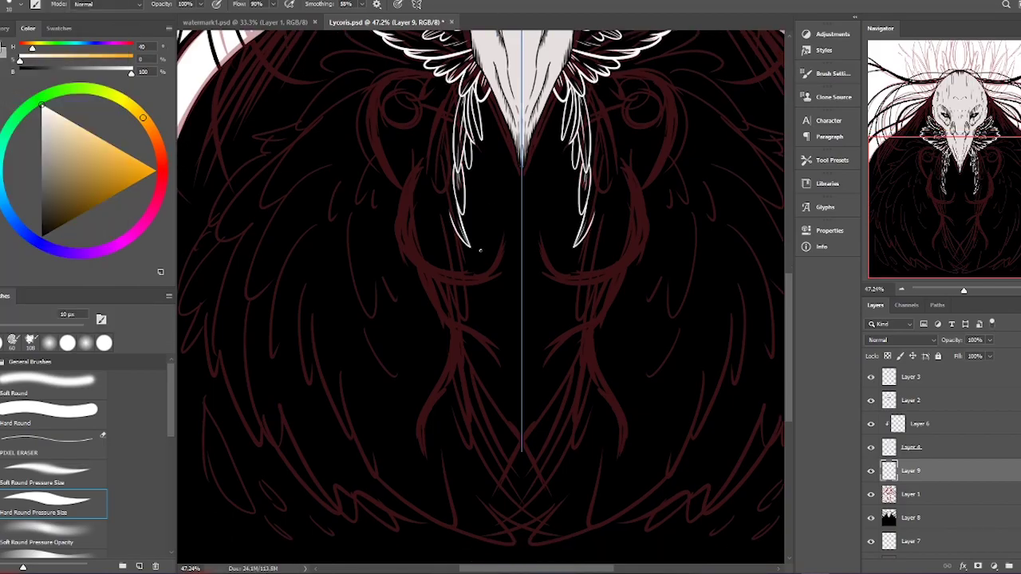
{"action": "scroll", "coordinate": [480, 251], "scroll_direction": "down", "scroll_amount": 3}
{"action": "mouse_move", "coordinate": [466, 134]}
{"action": "left_mouse_down"}
{"action": "mouse_move", "coordinate": [455, 169]}
{"action": "mouse_move", "coordinate": [460, 214]}
{"action": "left_mouse_up"}
Add more white feathers along the collar and its outer left sides
{"action": "left_click_drag", "start_coordinate": [965, 241], "coordinate": [966, 169]}
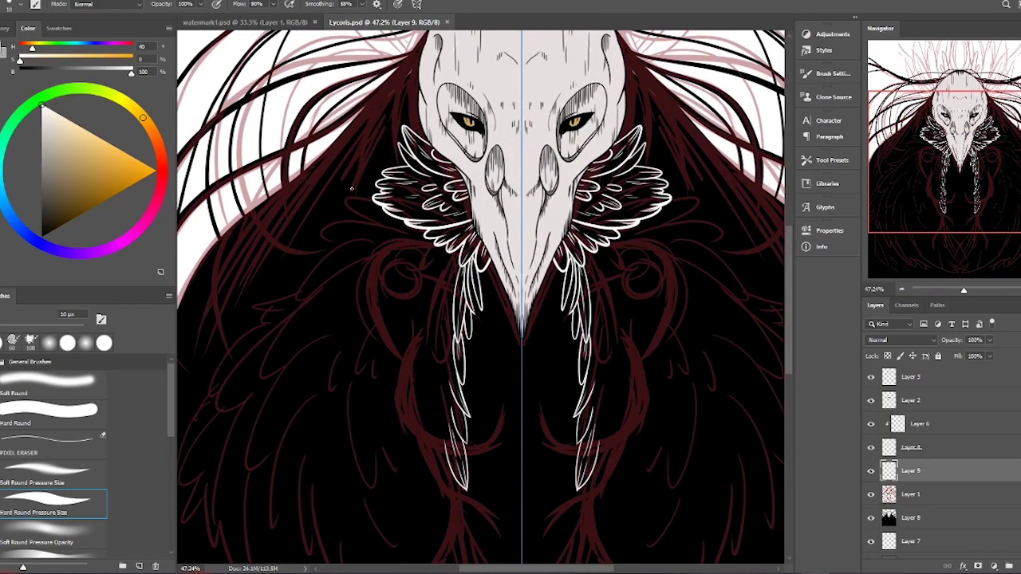
{"action": "left_click_drag", "start_coordinate": [375, 209], "coordinate": [338, 196]}
{"action": "mouse_move", "coordinate": [399, 222]}
{"action": "left_mouse_down"}
{"action": "mouse_move", "coordinate": [340, 209]}
{"action": "mouse_move", "coordinate": [308, 233]}
{"action": "left_mouse_up"}
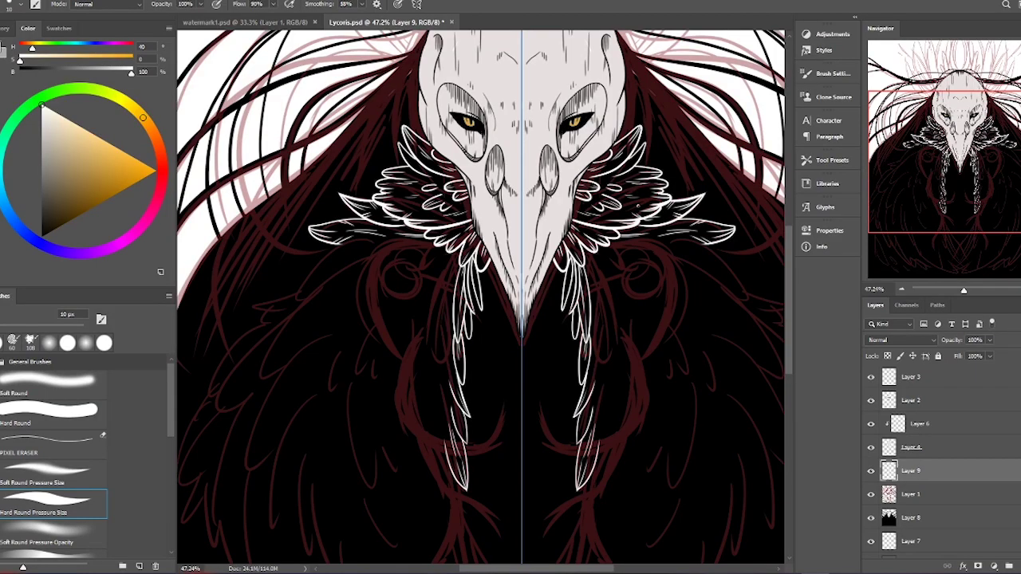
{"action": "scroll", "coordinate": [480, 297], "scroll_direction": "down", "scroll_amount": 2}
{"action": "mouse_move", "coordinate": [375, 163]}
{"action": "left_mouse_down"}
{"action": "mouse_move", "coordinate": [292, 180]}
{"action": "mouse_move", "coordinate": [287, 223]}
{"action": "mouse_move", "coordinate": [253, 241]}
{"action": "left_mouse_up"}
{"action": "left_click_drag", "start_coordinate": [964, 290], "coordinate": [967, 291]}
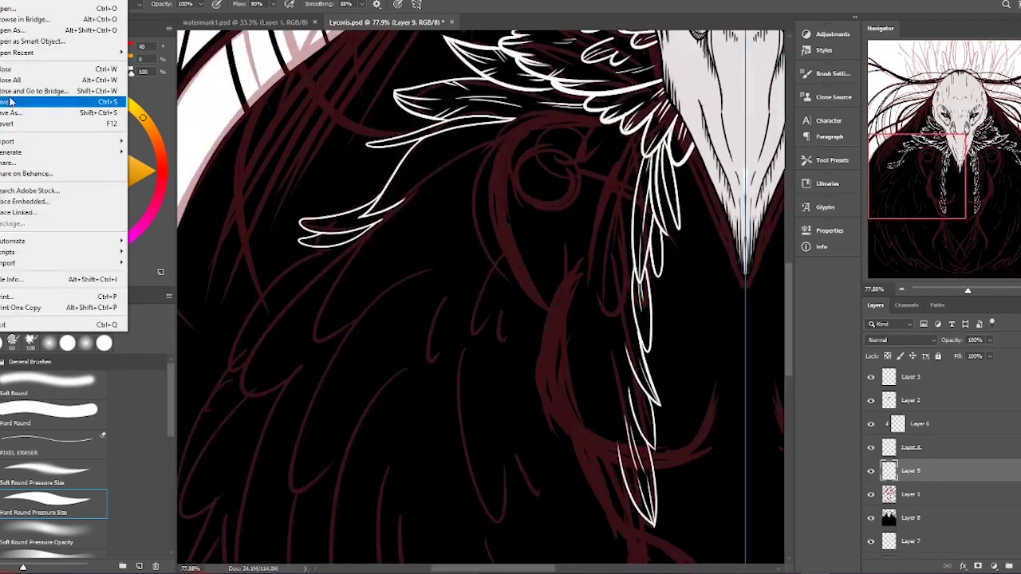
{"action": "scroll", "coordinate": [466, 192], "scroll_direction": "down", "scroll_amount": 3}
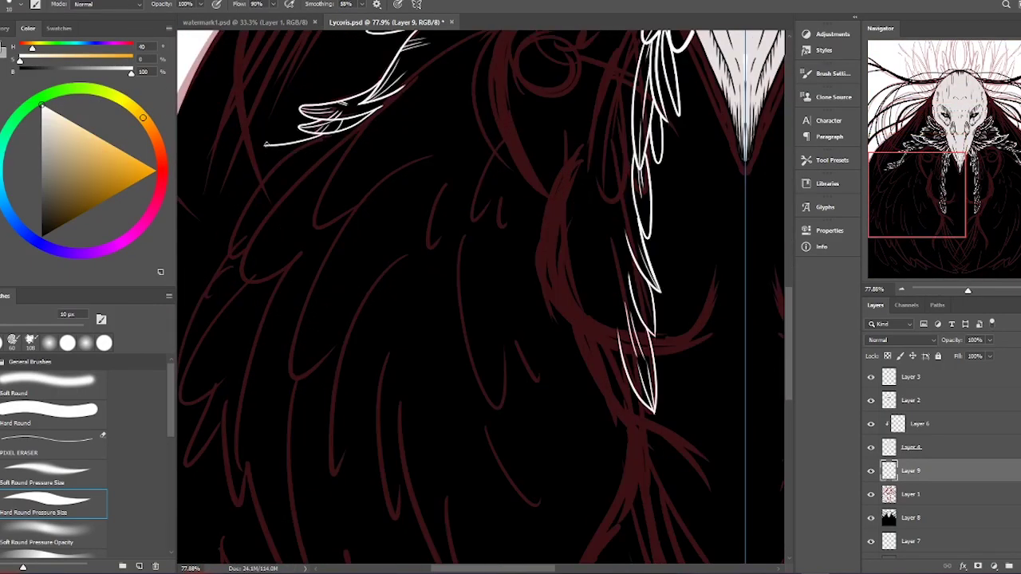
{"action": "left_click_drag", "start_coordinate": [326, 136], "coordinate": [228, 204]}
{"action": "left_click_drag", "start_coordinate": [271, 173], "coordinate": [214, 252]}
{"action": "scroll", "coordinate": [349, 181], "scroll_direction": "down", "scroll_amount": 2}
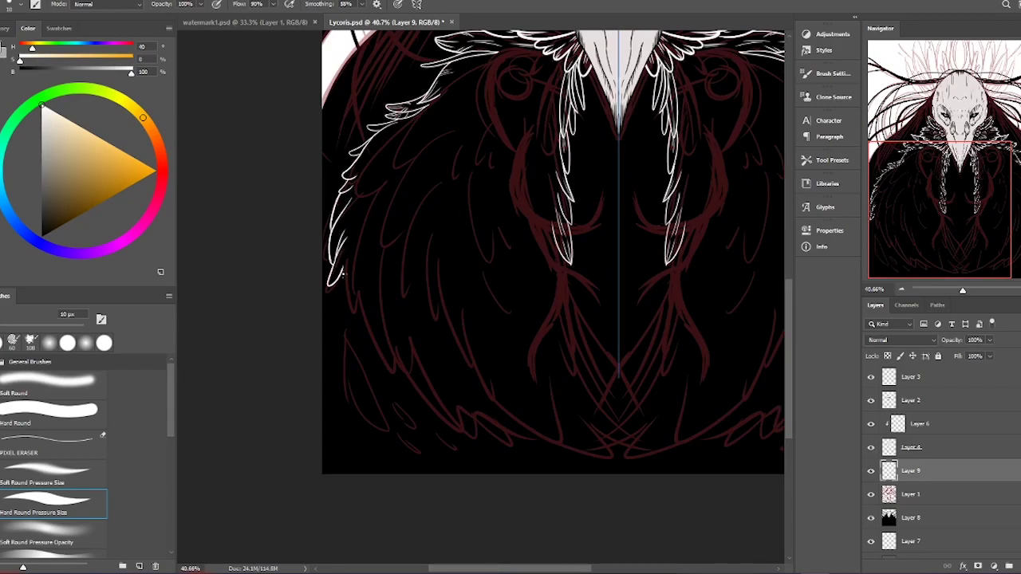
Outline the wings in white and add central feather strokes down to the cloak bottom
{"action": "left_click_drag", "start_coordinate": [383, 429], "coordinate": [238, 517]}
{"action": "mouse_move", "coordinate": [222, 350]}
{"action": "left_mouse_down"}
{"action": "mouse_move", "coordinate": [327, 523]}
{"action": "mouse_move", "coordinate": [367, 496]}
{"action": "left_mouse_up"}
{"action": "left_click_drag", "start_coordinate": [347, 532], "coordinate": [399, 493]}
{"action": "scroll", "coordinate": [475, 319], "scroll_direction": "up", "scroll_amount": 2}
{"action": "scroll", "coordinate": [475, 320], "scroll_direction": "down", "scroll_amount": 3}
{"action": "mouse_move", "coordinate": [409, 207]}
{"action": "left_mouse_down"}
{"action": "mouse_move", "coordinate": [436, 373]}
{"action": "mouse_move", "coordinate": [391, 495]}
{"action": "mouse_move", "coordinate": [364, 504]}
{"action": "left_mouse_up"}
{"action": "left_click_drag", "start_coordinate": [343, 439], "coordinate": [379, 485]}
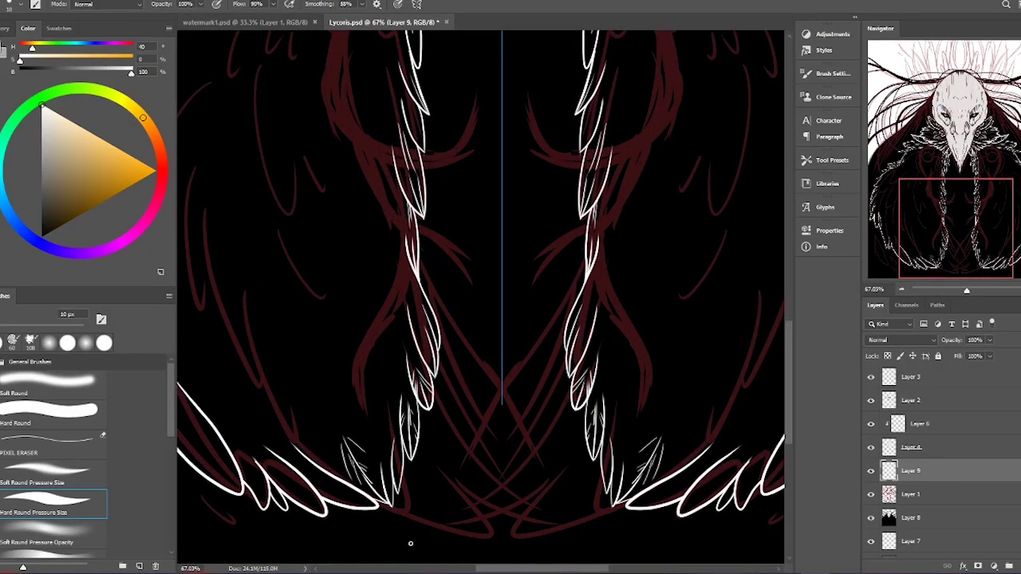
{"action": "key", "text": "ctrl+0"}
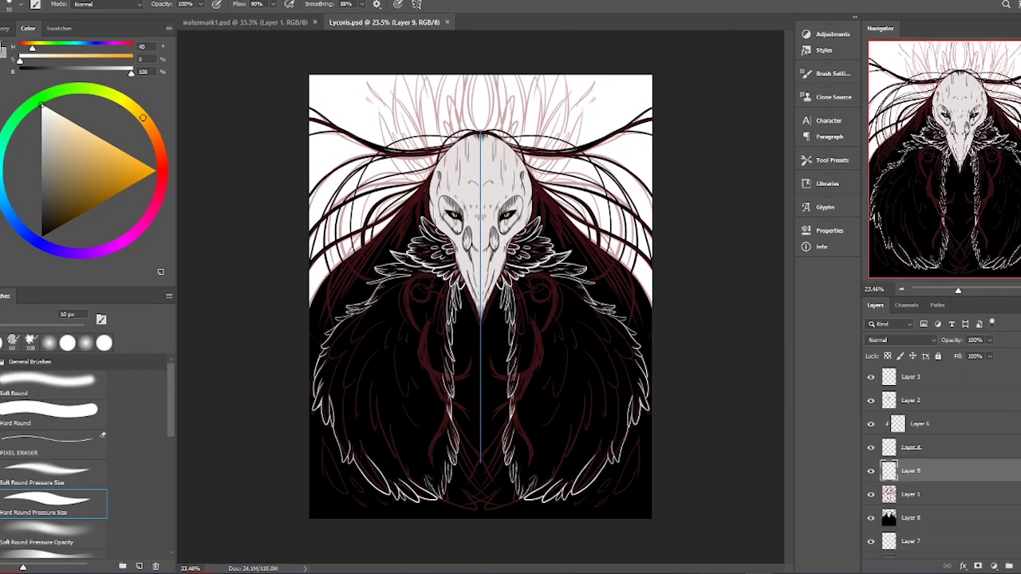
On a new layer, paint beige on the chest beside the beak
{"action": "left_click", "coordinate": [911, 518]}
{"action": "left_click", "coordinate": [64, 137]}
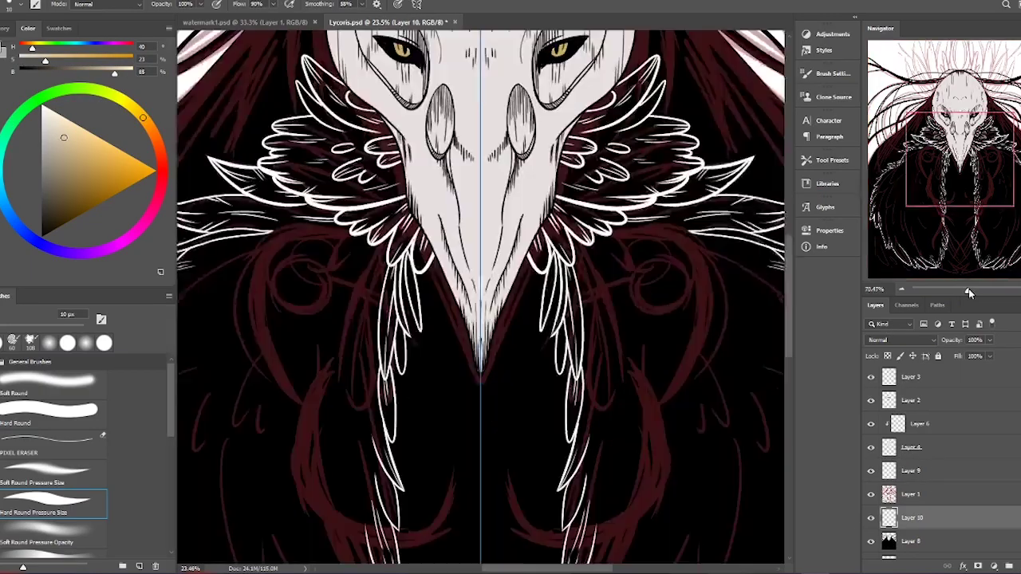
{"action": "scroll", "coordinate": [479, 319], "scroll_direction": "up", "scroll_amount": 5}
{"action": "mouse_move", "coordinate": [423, 279]}
{"action": "left_mouse_down"}
{"action": "mouse_move", "coordinate": [415, 325]}
{"action": "mouse_move", "coordinate": [421, 254]}
{"action": "left_mouse_up"}
{"action": "mouse_move", "coordinate": [423, 311]}
{"action": "left_mouse_down"}
{"action": "mouse_move", "coordinate": [553, 175]}
{"action": "mouse_move", "coordinate": [593, 250]}
{"action": "mouse_move", "coordinate": [582, 246]}
{"action": "mouse_move", "coordinate": [608, 383]}
{"action": "left_mouse_up"}
{"action": "mouse_move", "coordinate": [595, 263]}
{"action": "left_mouse_down"}
{"action": "mouse_move", "coordinate": [543, 256]}
{"action": "mouse_move", "coordinate": [594, 403]}
{"action": "left_mouse_up"}
{"action": "left_click_drag", "start_coordinate": [559, 171], "coordinate": [548, 37]}
Extend the beige fill around and below the beak
{"action": "left_click_drag", "start_coordinate": [551, 96], "coordinate": [591, 279]}
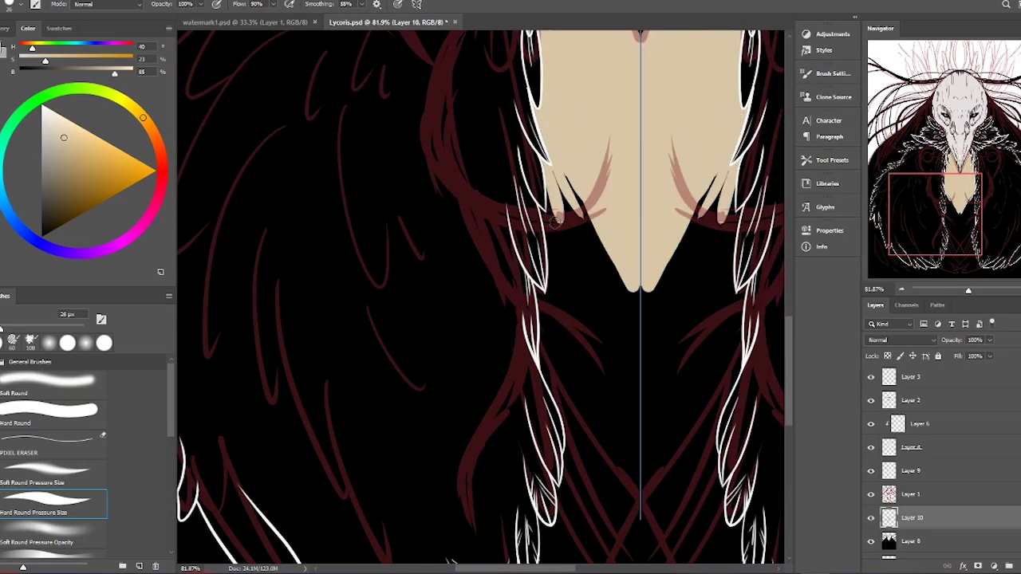
{"action": "mouse_move", "coordinate": [550, 179]}
{"action": "left_mouse_down"}
{"action": "mouse_move", "coordinate": [590, 271]}
{"action": "mouse_move", "coordinate": [588, 180]}
{"action": "left_mouse_up"}
{"action": "mouse_move", "coordinate": [570, 107]}
{"action": "left_mouse_down"}
{"action": "mouse_move", "coordinate": [580, 198]}
{"action": "mouse_move", "coordinate": [630, 225]}
{"action": "left_mouse_up"}
{"action": "left_click_drag", "start_coordinate": [623, 172], "coordinate": [666, 303]}
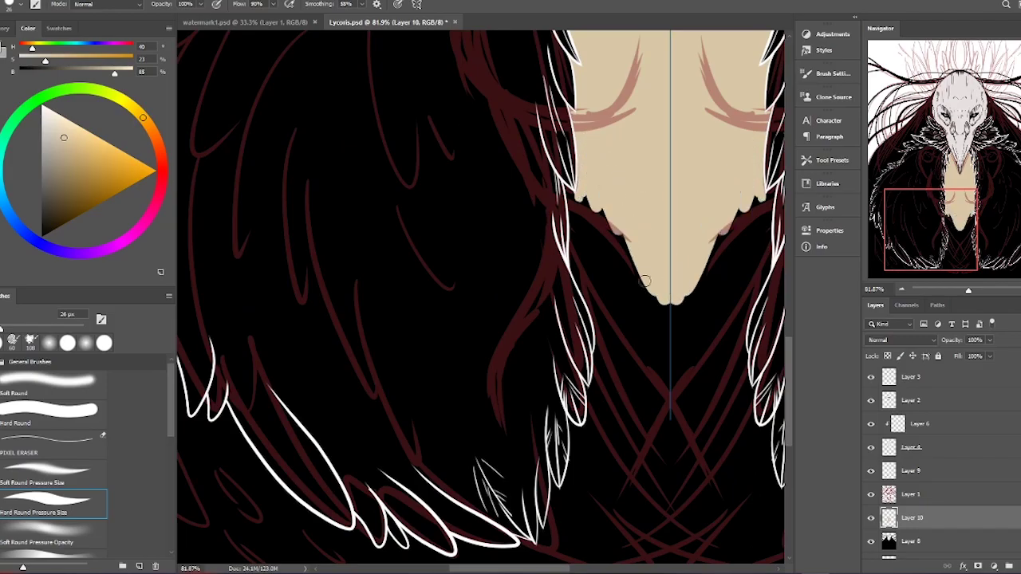
{"action": "left_click_drag", "start_coordinate": [566, 191], "coordinate": [638, 315]}
{"action": "mouse_move", "coordinate": [571, 231]}
{"action": "left_mouse_down"}
{"action": "mouse_move", "coordinate": [662, 318]}
{"action": "mouse_move", "coordinate": [627, 269]}
{"action": "left_mouse_up"}
Erase scalloped edges into the beige bottom, then return to a fine white brush
{"action": "key", "text": "e"}
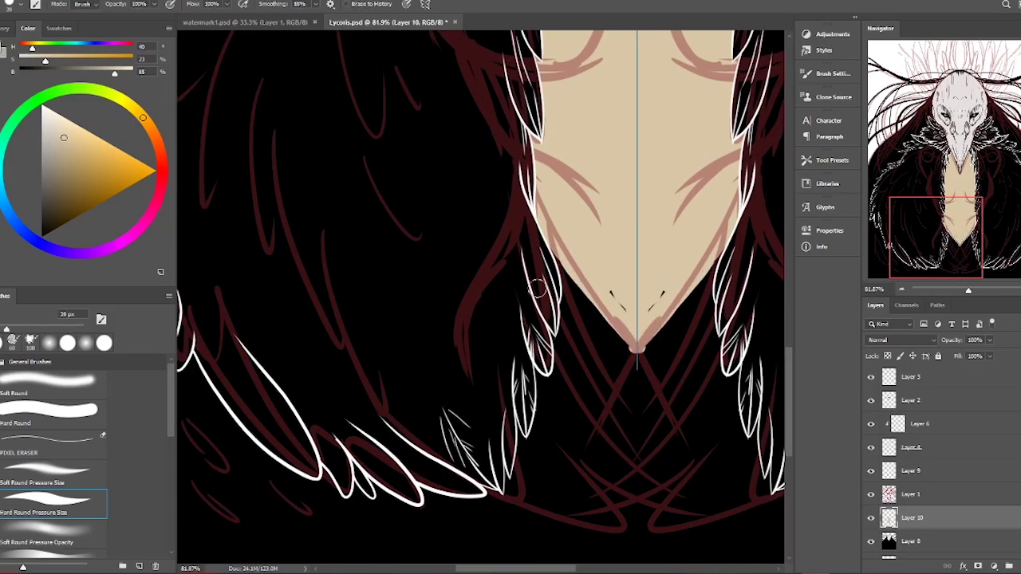
{"action": "left_click_drag", "start_coordinate": [566, 240], "coordinate": [638, 299]}
{"action": "key", "text": "b"}
{"action": "key", "text": "x"}
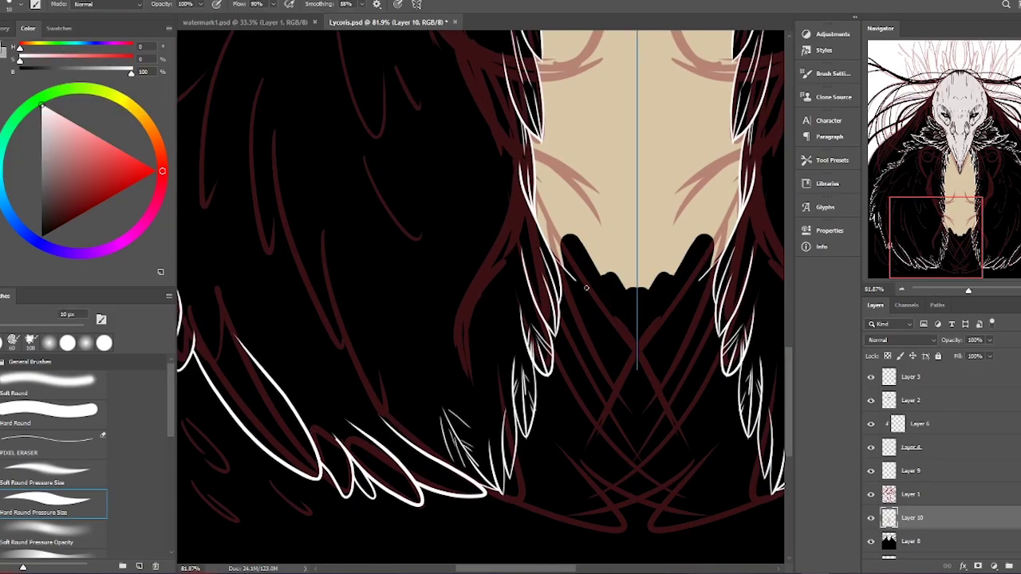
{"action": "key", "text": "alt+]"}
Draw mirrored white V-lines and feather hatching below the beige chest
{"action": "left_click_drag", "start_coordinate": [627, 381], "coordinate": [557, 271]}
{"action": "left_click_drag", "start_coordinate": [583, 347], "coordinate": [630, 438]}
{"action": "mouse_move", "coordinate": [483, 496]}
{"action": "left_mouse_down"}
{"action": "mouse_move", "coordinate": [514, 518]}
{"action": "mouse_move", "coordinate": [630, 530]}
{"action": "left_mouse_up"}
{"action": "left_click_drag", "start_coordinate": [514, 472], "coordinate": [557, 526]}
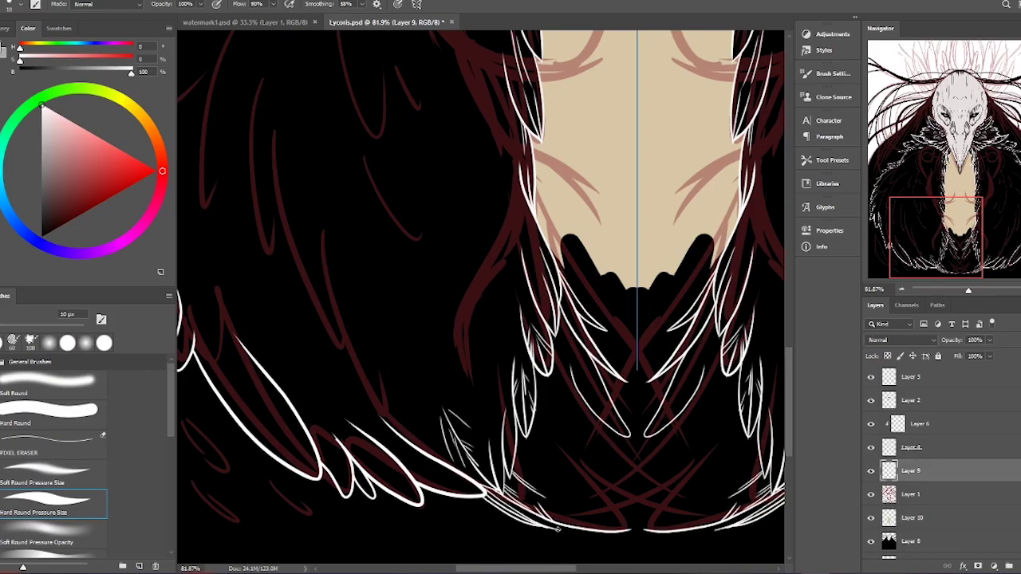
{"action": "mouse_move", "coordinate": [568, 383]}
{"action": "left_mouse_down"}
{"action": "mouse_move", "coordinate": [631, 466]}
{"action": "mouse_move", "coordinate": [631, 501]}
{"action": "left_mouse_up"}
{"action": "left_click_drag", "start_coordinate": [590, 491], "coordinate": [631, 529]}
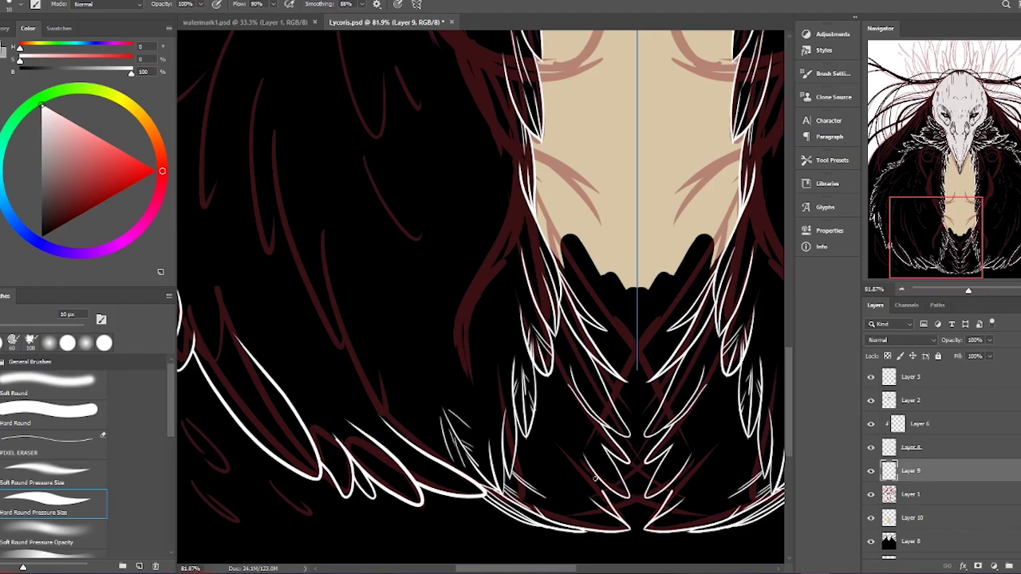
{"action": "left_click_drag", "start_coordinate": [553, 488], "coordinate": [630, 529]}
{"action": "mouse_move", "coordinate": [535, 367]}
{"action": "left_mouse_down"}
{"action": "mouse_move", "coordinate": [563, 425]}
{"action": "mouse_move", "coordinate": [558, 409]}
{"action": "left_mouse_up"}
{"action": "left_click_drag", "start_coordinate": [535, 402], "coordinate": [577, 450]}
{"action": "left_click_drag", "start_coordinate": [535, 421], "coordinate": [549, 447]}
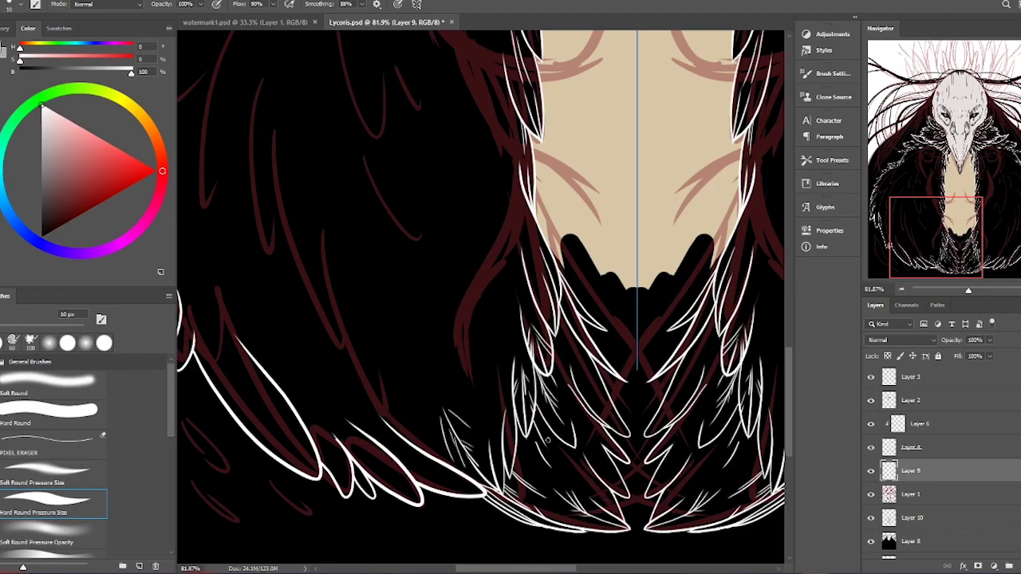
On Layer 10, extend the beige skin downward to fill the central black gap
{"action": "left_click", "coordinate": [912, 517]}
{"action": "left_click", "coordinate": [591, 207], "text": "alt"}
{"action": "mouse_move", "coordinate": [568, 247]}
{"action": "left_mouse_down"}
{"action": "mouse_move", "coordinate": [603, 323]}
{"action": "mouse_move", "coordinate": [630, 431]}
{"action": "mouse_move", "coordinate": [613, 479]}
{"action": "mouse_move", "coordinate": [634, 491]}
{"action": "left_mouse_up"}
{"action": "left_click_drag", "start_coordinate": [639, 447], "coordinate": [626, 287]}
{"action": "left_click_drag", "start_coordinate": [662, 375], "coordinate": [702, 239]}
In black on Layer 2, draw short dark strokes across the chest
{"action": "key", "text": "d"}
{"action": "key", "text": "ctrl+shift+alt+n"}
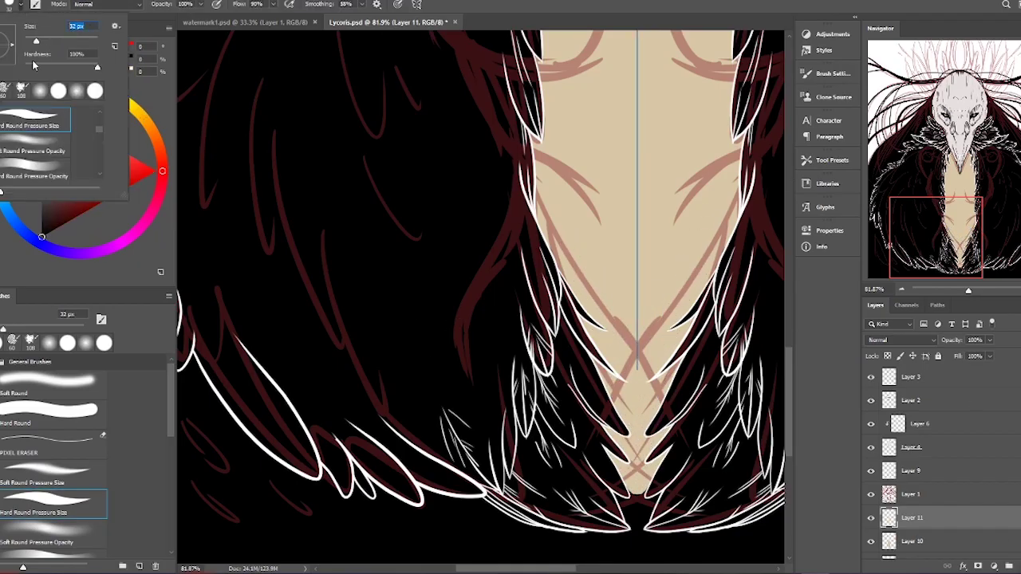
{"action": "scroll", "coordinate": [772, 381], "scroll_direction": "up", "scroll_amount": 5}
{"action": "left_click", "coordinate": [878, 403]}
{"action": "left_click_drag", "start_coordinate": [542, 284], "coordinate": [586, 272]}
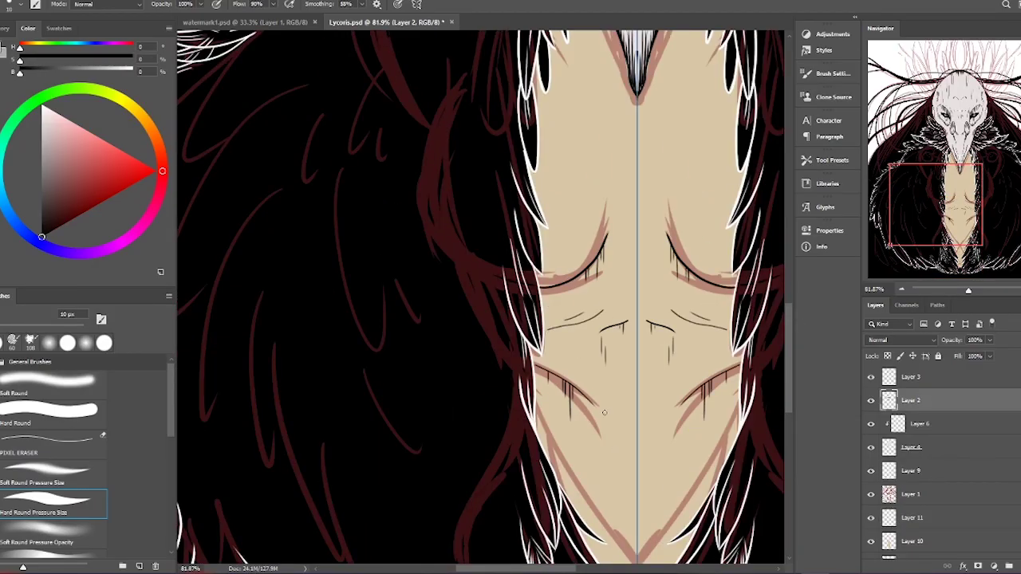
{"action": "scroll", "coordinate": [604, 413], "scroll_direction": "down", "scroll_amount": 3}
Hide the red sketch layer and add thin dark texture strokes on the neck
{"action": "key", "text": "ctrl+minus"}
{"action": "left_click", "coordinate": [871, 494]}
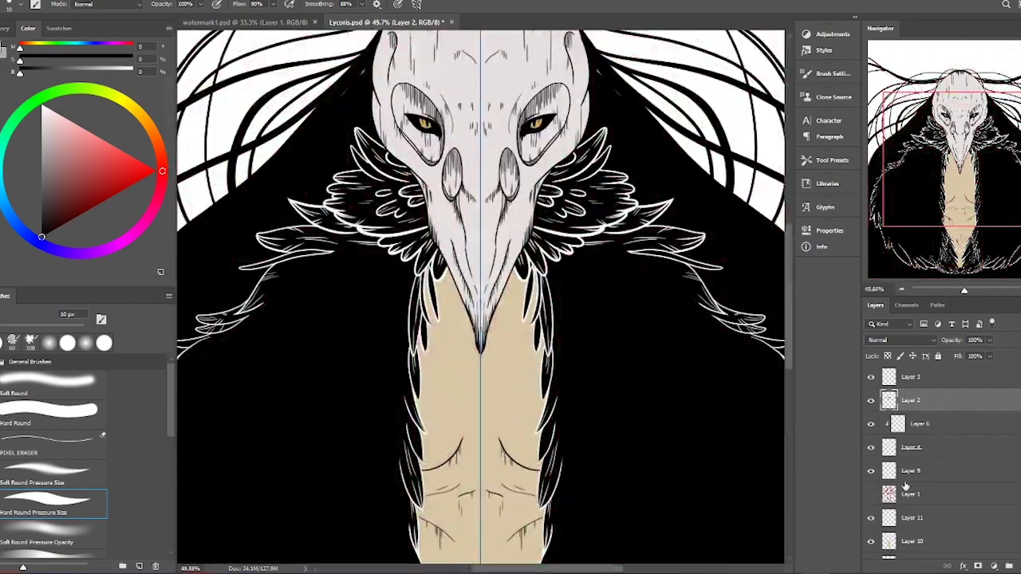
{"action": "key", "text": "ctrl+minus"}
{"action": "key", "text": "ctrl+minus"}
{"action": "left_click_drag", "start_coordinate": [958, 291], "coordinate": [965, 291]}
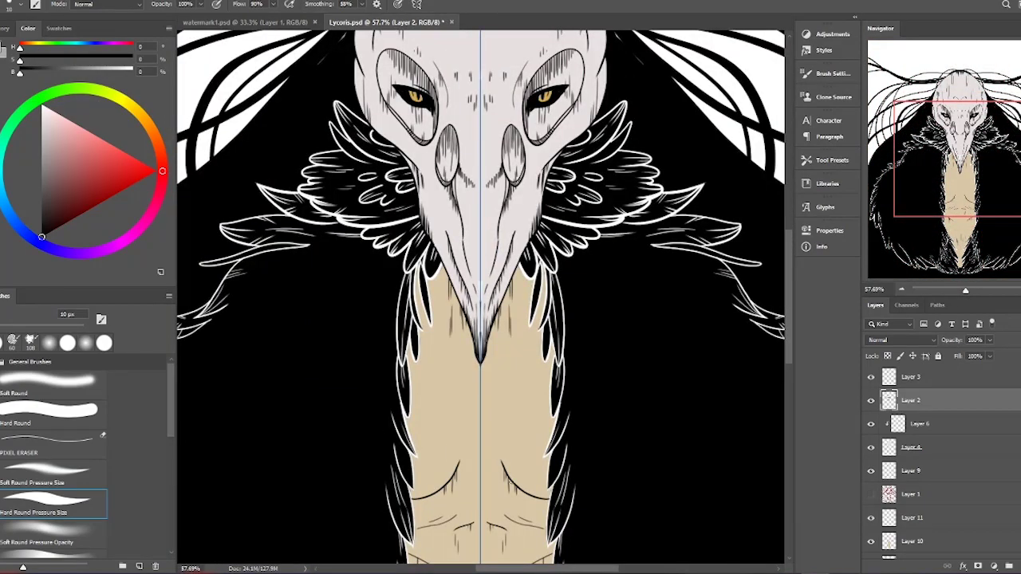
{"action": "left_click_drag", "start_coordinate": [525, 347], "coordinate": [525, 402]}
Shade both skull nostrils light beige on Layer 4
{"action": "left_click", "coordinate": [553, 427], "text": "alt"}
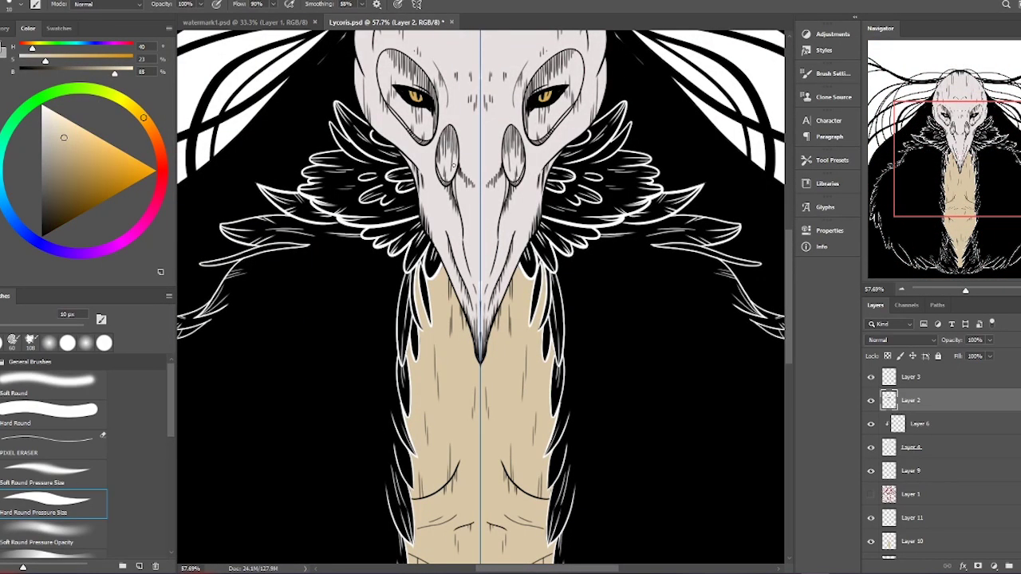
{"action": "left_click", "coordinate": [910, 448]}
{"action": "left_click_drag", "start_coordinate": [444, 169], "coordinate": [453, 131]}
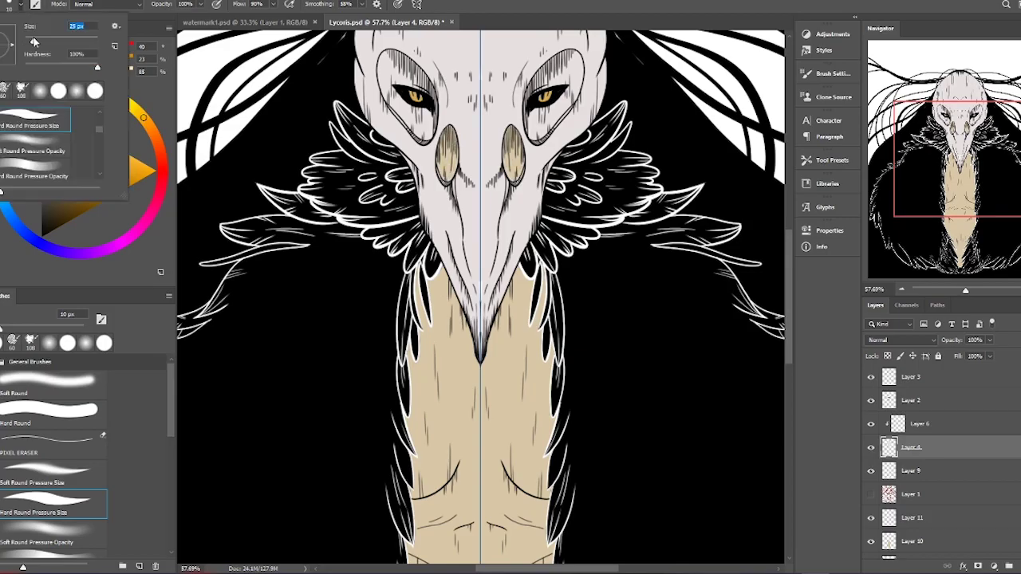
Paint tan into both eye sockets and hatch their outer edges with fine black strokes
{"action": "mouse_move", "coordinate": [399, 64]}
{"action": "left_mouse_down"}
{"action": "mouse_move", "coordinate": [423, 112]}
{"action": "mouse_move", "coordinate": [427, 92]}
{"action": "mouse_move", "coordinate": [435, 140]}
{"action": "left_mouse_up"}
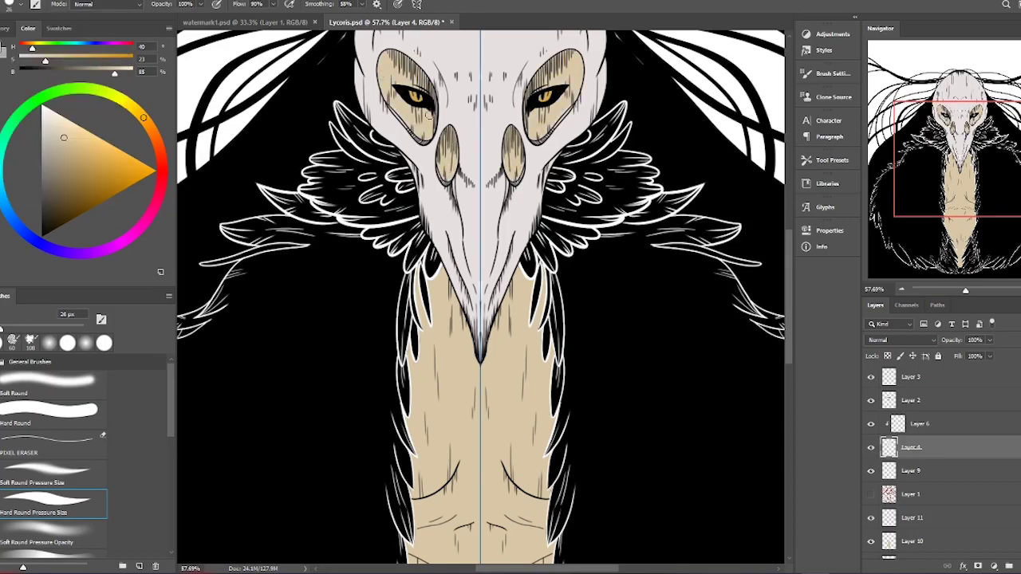
{"action": "key", "text": "["}
{"action": "scroll", "coordinate": [429, 115], "scroll_direction": "up", "scroll_amount": 2, "text": "alt"}
{"action": "key", "text": "x"}
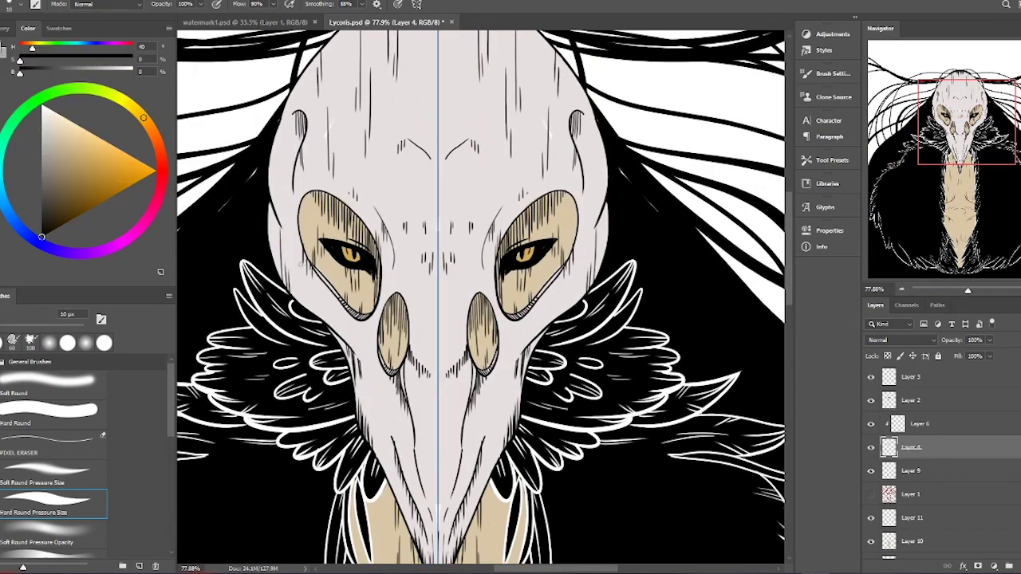
{"action": "left_click_drag", "start_coordinate": [304, 198], "coordinate": [305, 243]}
{"action": "left_click_drag", "start_coordinate": [308, 226], "coordinate": [309, 262]}
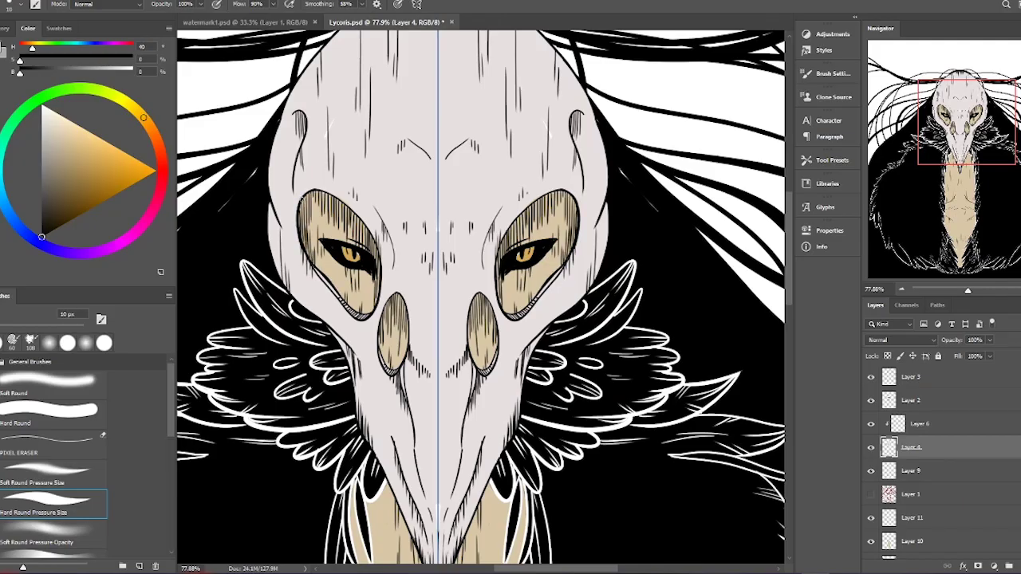
{"action": "left_click_drag", "start_coordinate": [302, 198], "coordinate": [303, 241]}
{"action": "left_click_drag", "start_coordinate": [304, 195], "coordinate": [306, 250]}
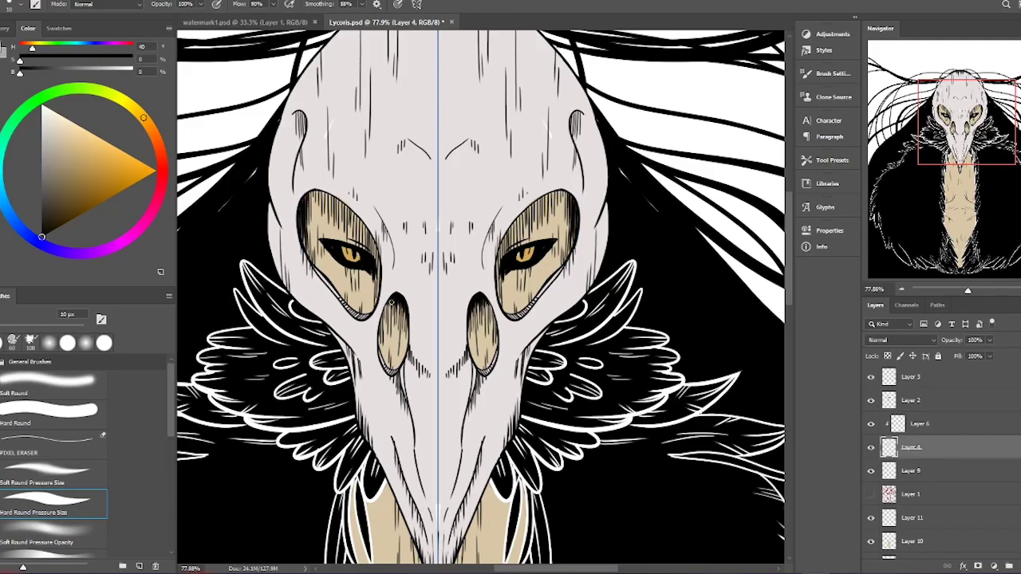
{"action": "key", "text": "ctrl+0"}
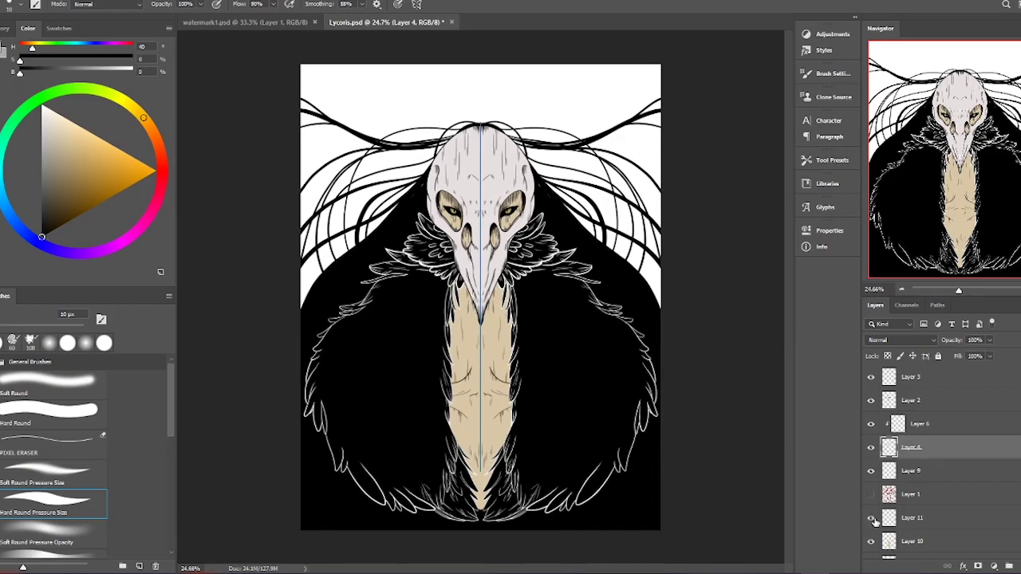
Draw three new white feather outlines beside the skull
{"action": "key", "text": "x"}
{"action": "scroll", "coordinate": [446, 228], "scroll_direction": "up", "scroll_amount": 10, "text": "alt"}
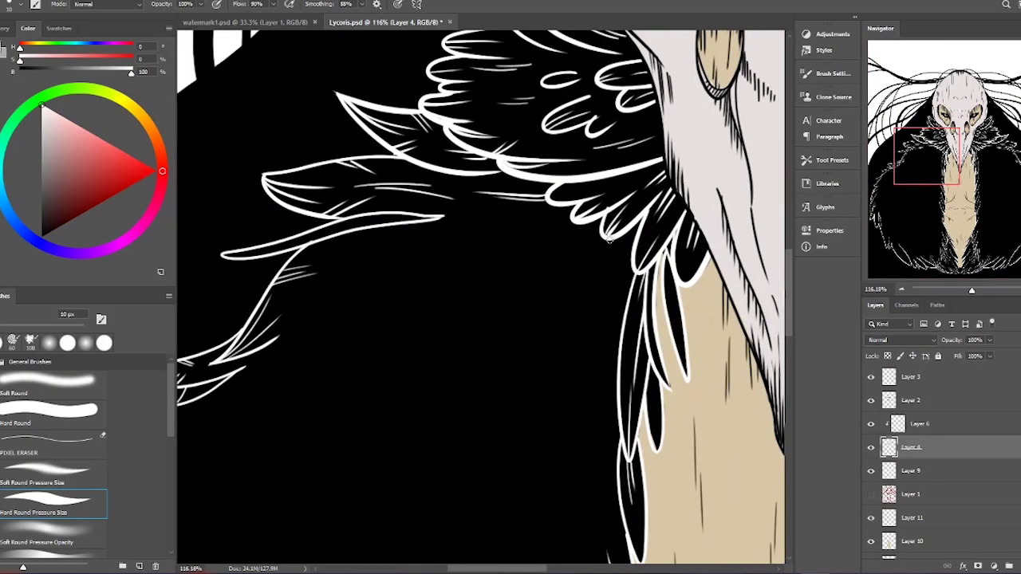
{"action": "left_click_drag", "start_coordinate": [608, 240], "coordinate": [576, 348]}
{"action": "mouse_move", "coordinate": [570, 226]}
{"action": "left_mouse_down"}
{"action": "mouse_move", "coordinate": [510, 361]}
{"action": "mouse_move", "coordinate": [598, 220]}
{"action": "left_mouse_up"}
{"action": "left_click_drag", "start_coordinate": [545, 196], "coordinate": [449, 273]}
Draw white feather outlines with hatch lines across the left shoulder beside the neck
{"action": "left_click_drag", "start_coordinate": [502, 226], "coordinate": [466, 246]}
{"action": "mouse_move", "coordinate": [443, 217]}
{"action": "left_mouse_down"}
{"action": "mouse_move", "coordinate": [356, 273]}
{"action": "mouse_move", "coordinate": [442, 230]}
{"action": "mouse_move", "coordinate": [399, 307]}
{"action": "left_mouse_up"}
{"action": "mouse_move", "coordinate": [399, 307]}
{"action": "left_mouse_down"}
{"action": "mouse_move", "coordinate": [440, 222]}
{"action": "mouse_move", "coordinate": [488, 169]}
{"action": "left_mouse_up"}
{"action": "left_click_drag", "start_coordinate": [586, 113], "coordinate": [515, 211]}
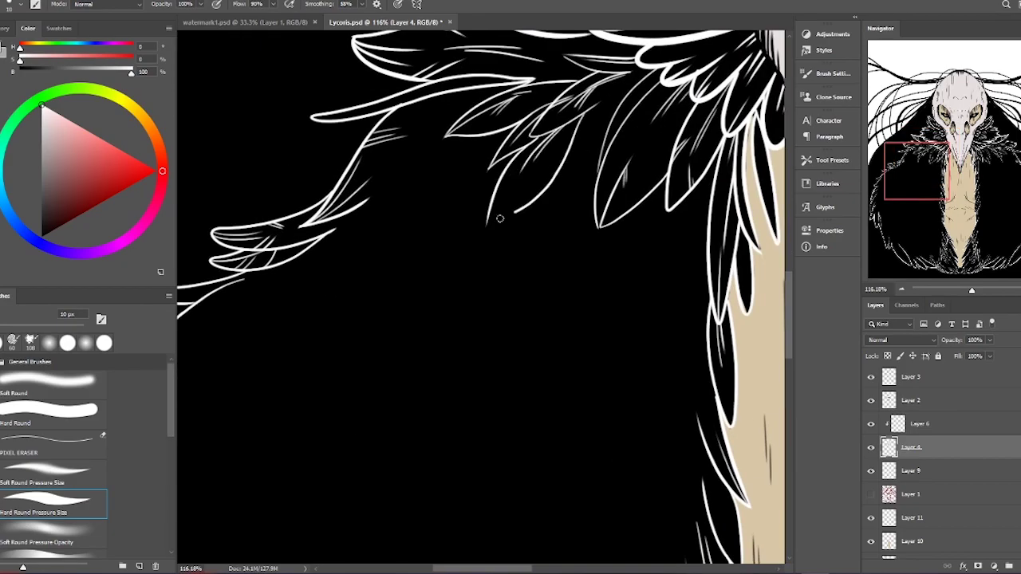
{"action": "mouse_move", "coordinate": [477, 151]}
{"action": "left_mouse_down"}
{"action": "mouse_move", "coordinate": [367, 233]}
{"action": "mouse_move", "coordinate": [470, 157]}
{"action": "mouse_move", "coordinate": [456, 227]}
{"action": "left_mouse_up"}
{"action": "left_click_drag", "start_coordinate": [508, 146], "coordinate": [452, 233]}
{"action": "left_click_drag", "start_coordinate": [381, 166], "coordinate": [479, 131]}
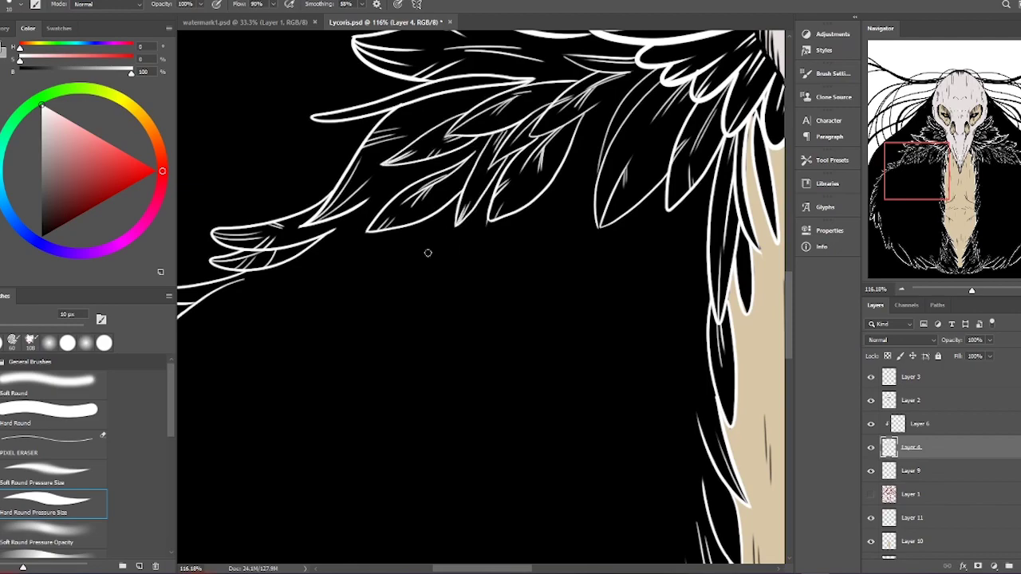
Add more white feather outlines on the shoulder, including one at the upper left
{"action": "scroll", "coordinate": [427, 253], "scroll_direction": "right", "scroll_amount": 3}
{"action": "scroll", "coordinate": [575, 145], "scroll_direction": "left", "scroll_amount": 2}
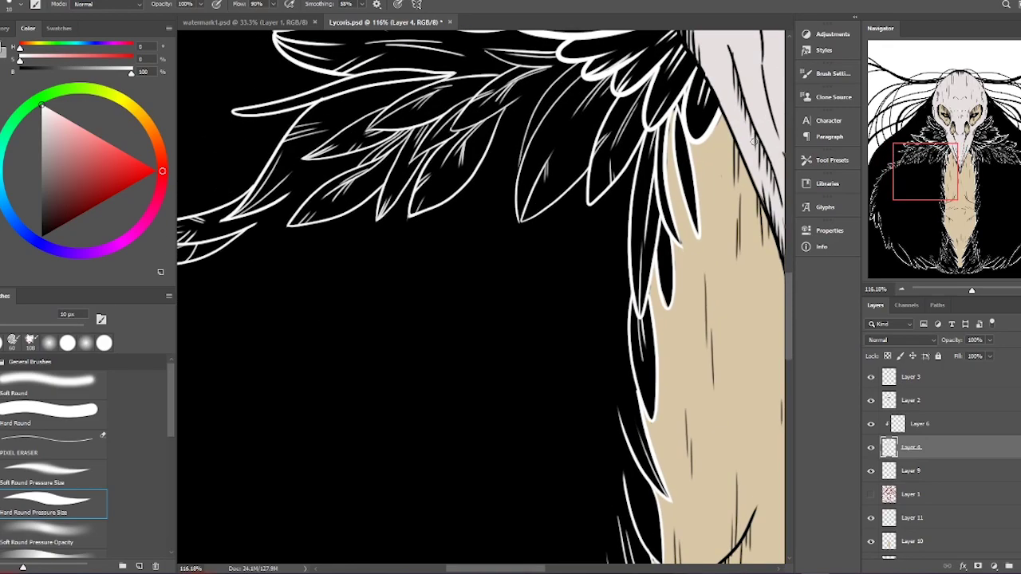
{"action": "left_click_drag", "start_coordinate": [451, 192], "coordinate": [517, 172]}
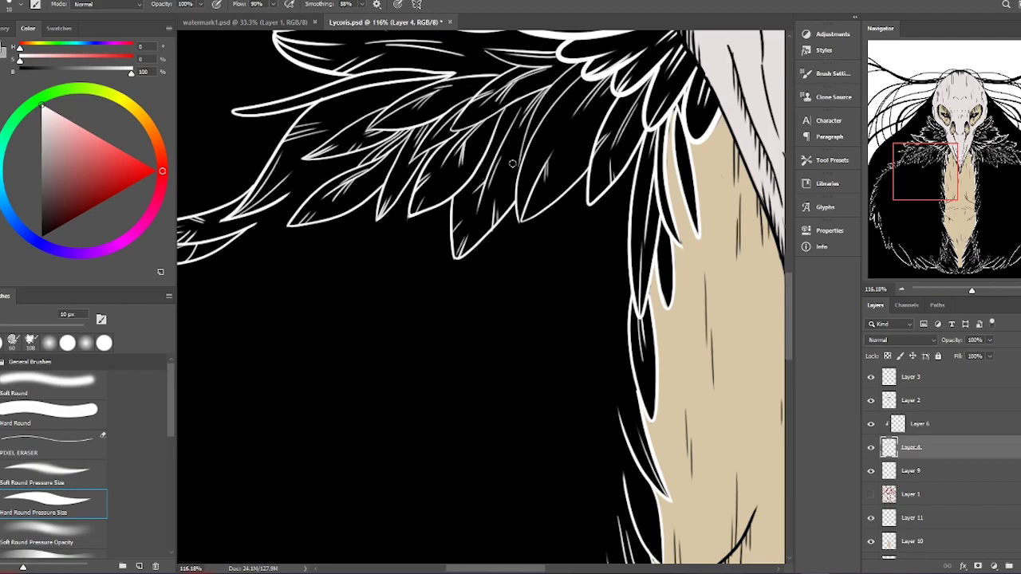
{"action": "scroll", "coordinate": [512, 164], "scroll_direction": "down", "scroll_amount": 3}
{"action": "mouse_move", "coordinate": [520, 112]}
{"action": "left_mouse_down"}
{"action": "mouse_move", "coordinate": [508, 240]}
{"action": "mouse_move", "coordinate": [567, 72]}
{"action": "left_mouse_up"}
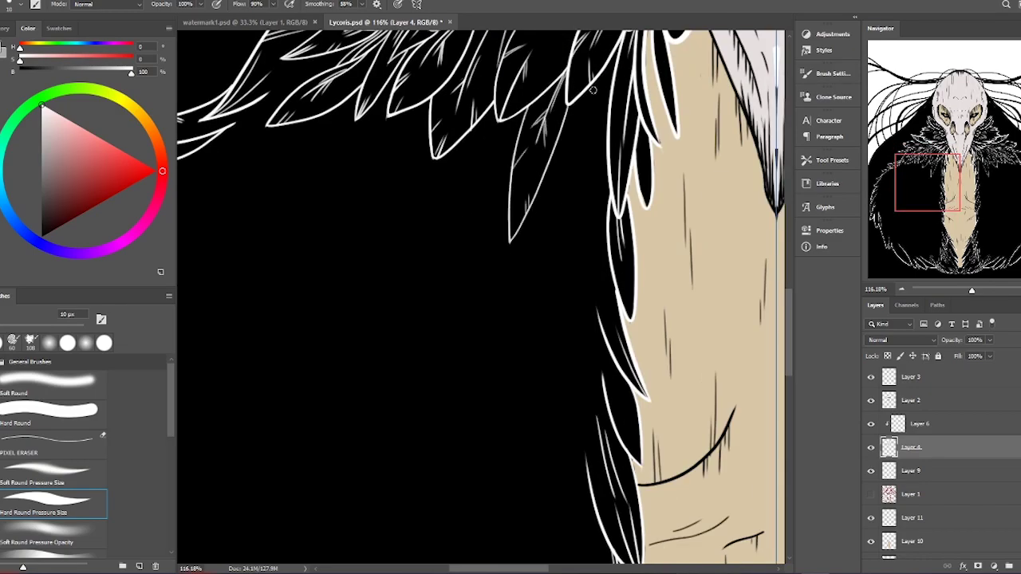
{"action": "scroll", "coordinate": [478, 295], "scroll_direction": "down", "scroll_amount": 3}
{"action": "scroll", "coordinate": [479, 295], "scroll_direction": "up", "scroll_amount": 3}
{"action": "left_click_drag", "start_coordinate": [319, 143], "coordinate": [225, 217]}
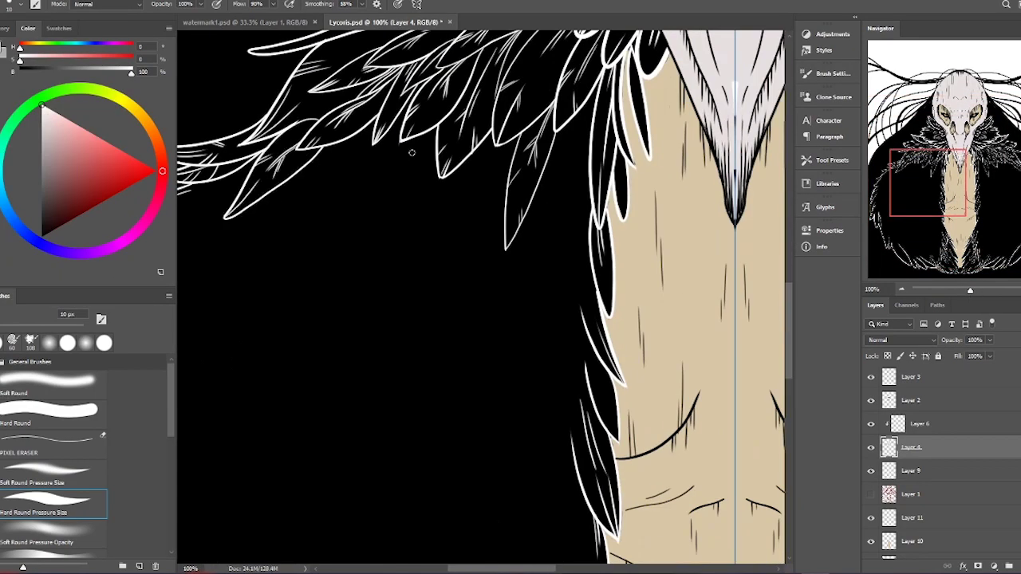
{"action": "scroll", "coordinate": [482, 290], "scroll_direction": "down", "scroll_amount": 2}
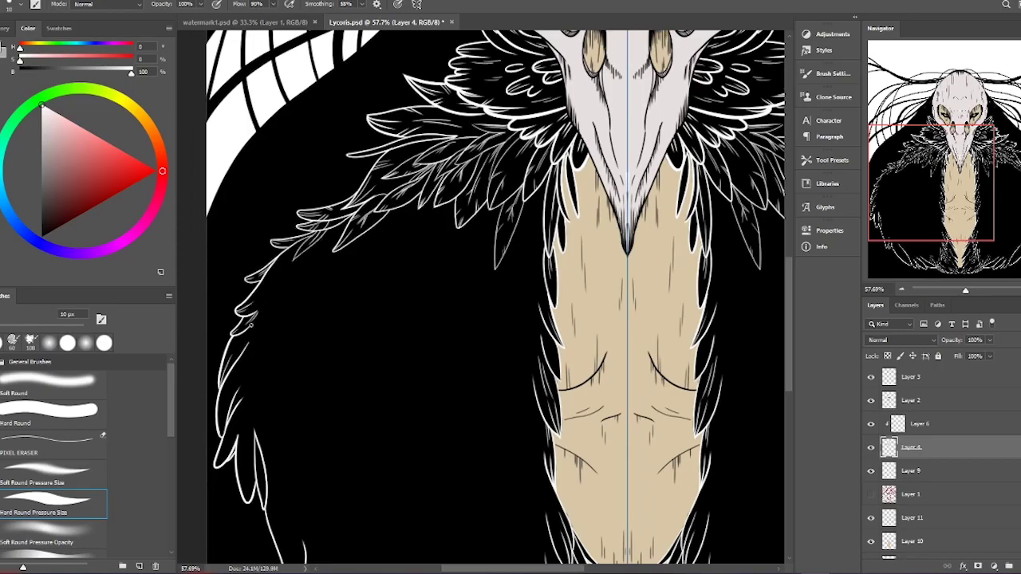
Paint mirrored white feather strokes along the left side of the neck
{"action": "left_click_drag", "start_coordinate": [523, 214], "coordinate": [552, 326]}
{"action": "left_click_drag", "start_coordinate": [528, 188], "coordinate": [544, 311]}
{"action": "left_click_drag", "start_coordinate": [536, 216], "coordinate": [544, 244]}
{"action": "left_click_drag", "start_coordinate": [553, 343], "coordinate": [511, 261]}
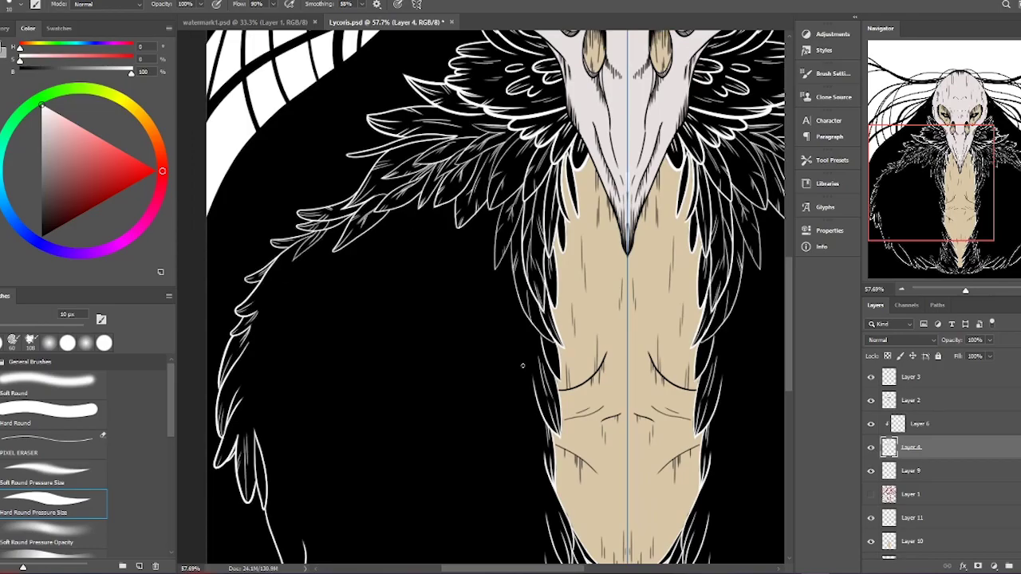
Add a cluster of mirrored white feather strokes beside the tan chest
{"action": "mouse_move", "coordinate": [523, 365]}
{"action": "left_mouse_down"}
{"action": "mouse_move", "coordinate": [473, 186]}
{"action": "mouse_move", "coordinate": [508, 303]}
{"action": "left_mouse_up"}
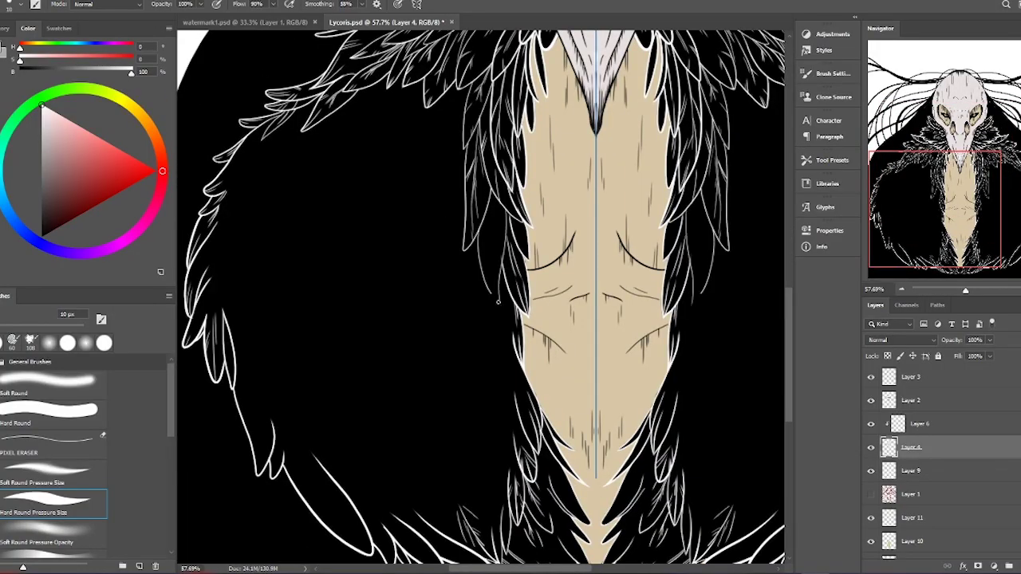
{"action": "left_click_drag", "start_coordinate": [495, 191], "coordinate": [484, 286]}
{"action": "left_click_drag", "start_coordinate": [501, 248], "coordinate": [488, 209]}
{"action": "left_click_drag", "start_coordinate": [492, 349], "coordinate": [462, 285]}
{"action": "left_click_drag", "start_coordinate": [487, 247], "coordinate": [469, 322]}
{"action": "left_click_drag", "start_coordinate": [462, 284], "coordinate": [467, 244]}
{"action": "left_click_drag", "start_coordinate": [471, 302], "coordinate": [481, 269]}
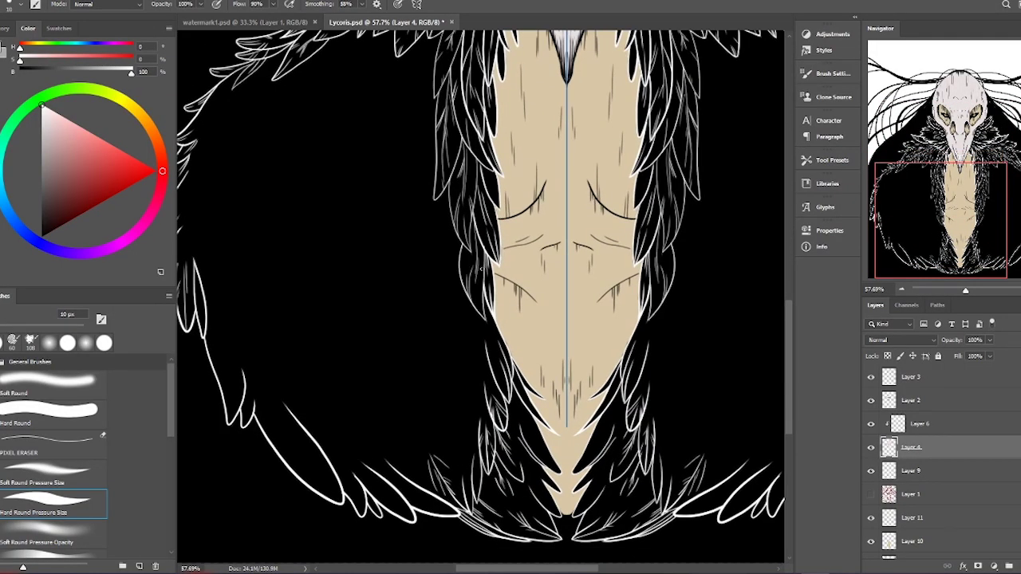
Extend the mirrored feather strokes further down beside the chest
{"action": "mouse_move", "coordinate": [490, 373]}
{"action": "left_mouse_down"}
{"action": "mouse_move", "coordinate": [482, 301]}
{"action": "mouse_move", "coordinate": [503, 335]}
{"action": "mouse_move", "coordinate": [469, 308]}
{"action": "mouse_move", "coordinate": [502, 328]}
{"action": "left_mouse_up"}
{"action": "mouse_move", "coordinate": [478, 418]}
{"action": "left_mouse_down"}
{"action": "mouse_move", "coordinate": [501, 361]}
{"action": "mouse_move", "coordinate": [494, 332]}
{"action": "left_mouse_up"}
{"action": "left_click_drag", "start_coordinate": [511, 379], "coordinate": [505, 351]}
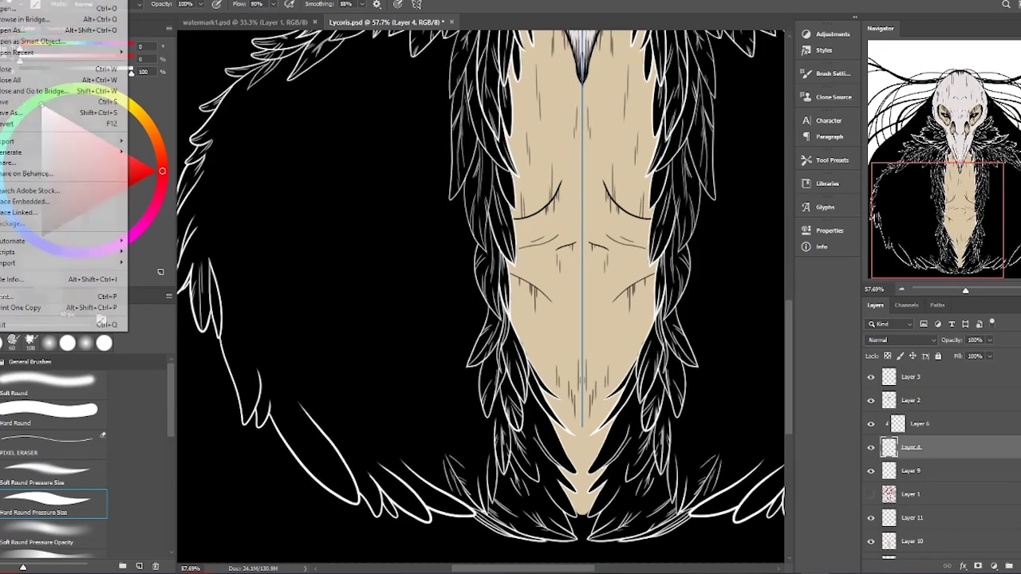
{"action": "left_click_drag", "start_coordinate": [517, 426], "coordinate": [510, 395]}
{"action": "left_click_drag", "start_coordinate": [510, 453], "coordinate": [499, 418]}
{"action": "left_click_drag", "start_coordinate": [514, 474], "coordinate": [504, 394]}
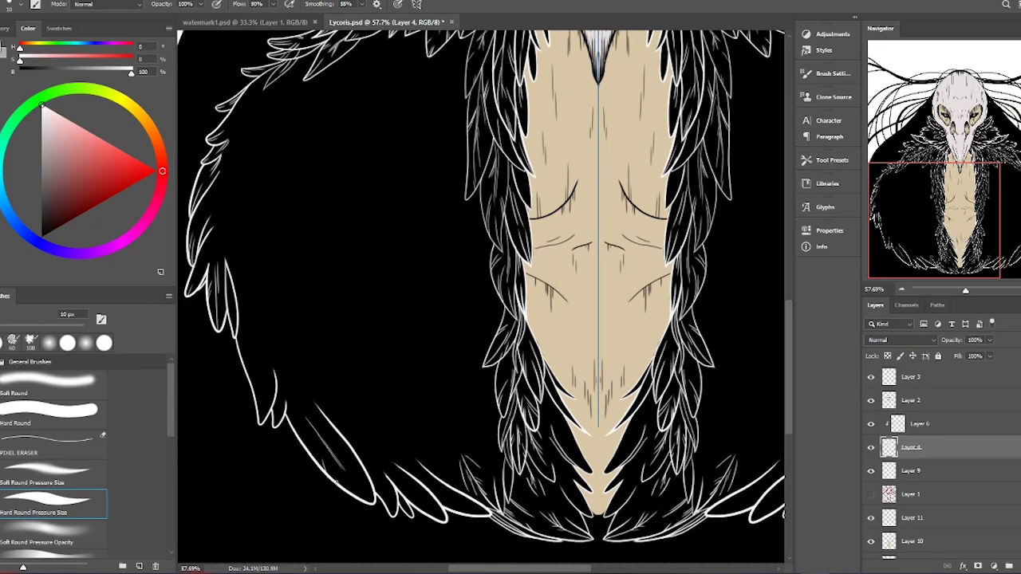
Add mirrored white feather strokes near the upper chest
{"action": "scroll", "coordinate": [263, 328], "scroll_direction": "up", "scroll_amount": 5}
{"action": "left_click_drag", "start_coordinate": [375, 295], "coordinate": [397, 218]}
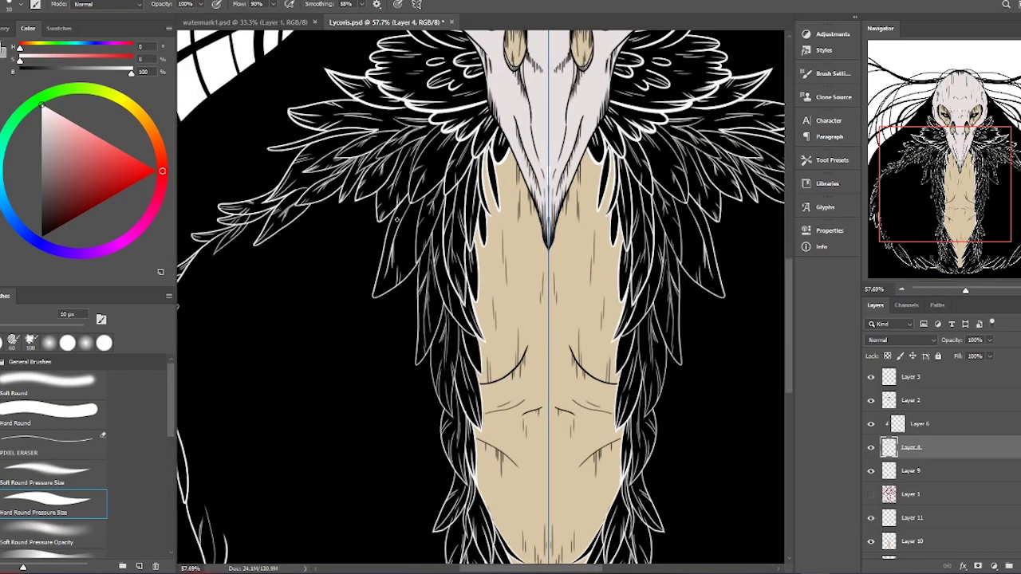
{"action": "left_click_drag", "start_coordinate": [393, 357], "coordinate": [403, 288]}
{"action": "mouse_move", "coordinate": [407, 337]}
{"action": "left_mouse_down"}
{"action": "mouse_move", "coordinate": [402, 276]}
{"action": "mouse_move", "coordinate": [403, 303]}
{"action": "left_mouse_up"}
{"action": "scroll", "coordinate": [404, 319], "scroll_direction": "down", "scroll_amount": 5}
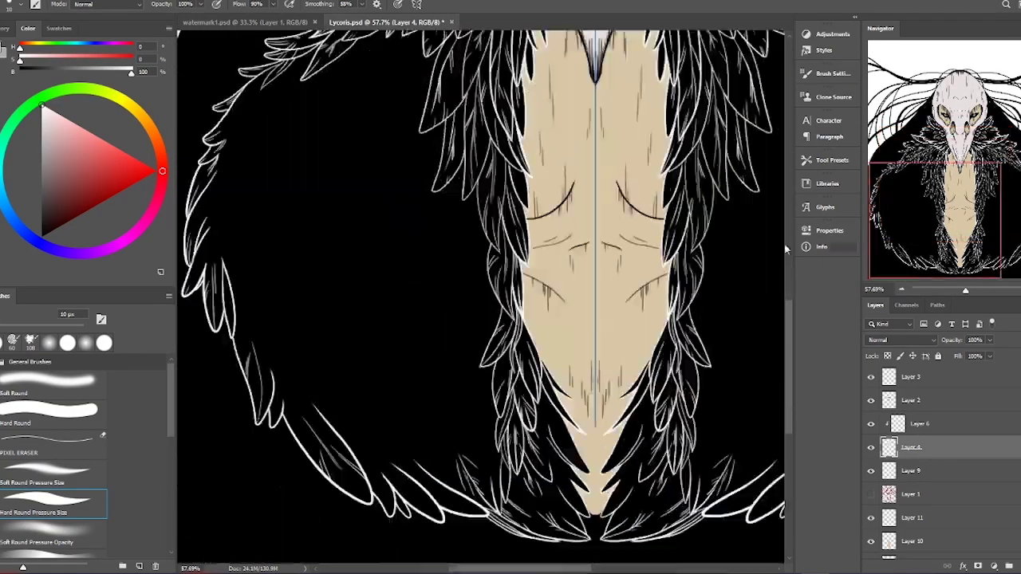
{"action": "left_click_drag", "start_coordinate": [478, 263], "coordinate": [473, 190]}
{"action": "left_click_drag", "start_coordinate": [483, 316], "coordinate": [477, 239]}
Fill the upper left shoulder and the area left of the chest with mirrored feathers
{"action": "scroll", "coordinate": [477, 263], "scroll_direction": "up", "scroll_amount": 5}
{"action": "left_click_drag", "start_coordinate": [436, 269], "coordinate": [399, 196]}
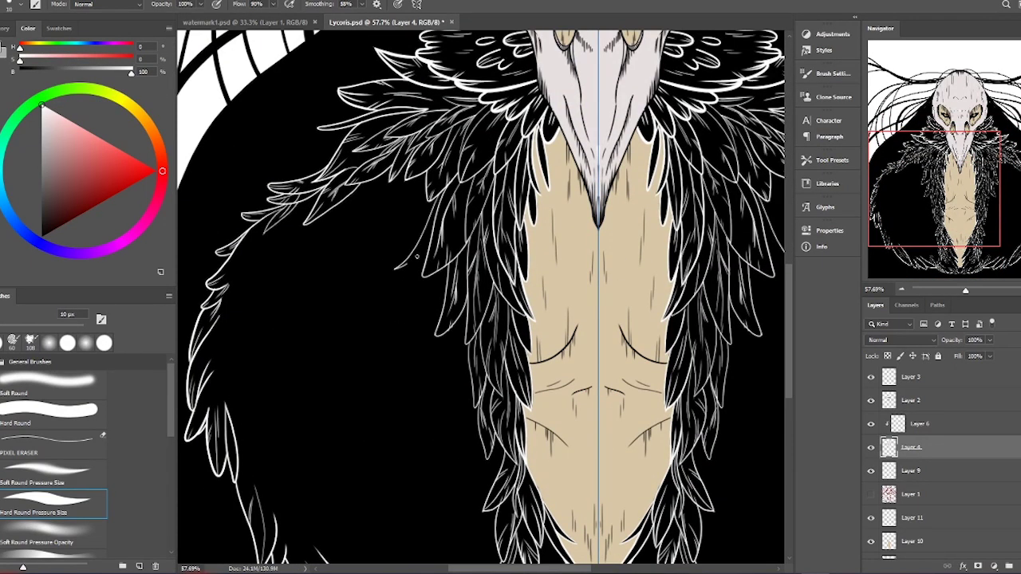
{"action": "left_click_drag", "start_coordinate": [354, 268], "coordinate": [373, 205]}
{"action": "mouse_move", "coordinate": [423, 373]}
{"action": "left_mouse_down"}
{"action": "mouse_move", "coordinate": [443, 270]}
{"action": "mouse_move", "coordinate": [440, 315]}
{"action": "left_mouse_up"}
{"action": "left_click_drag", "start_coordinate": [464, 369], "coordinate": [453, 305]}
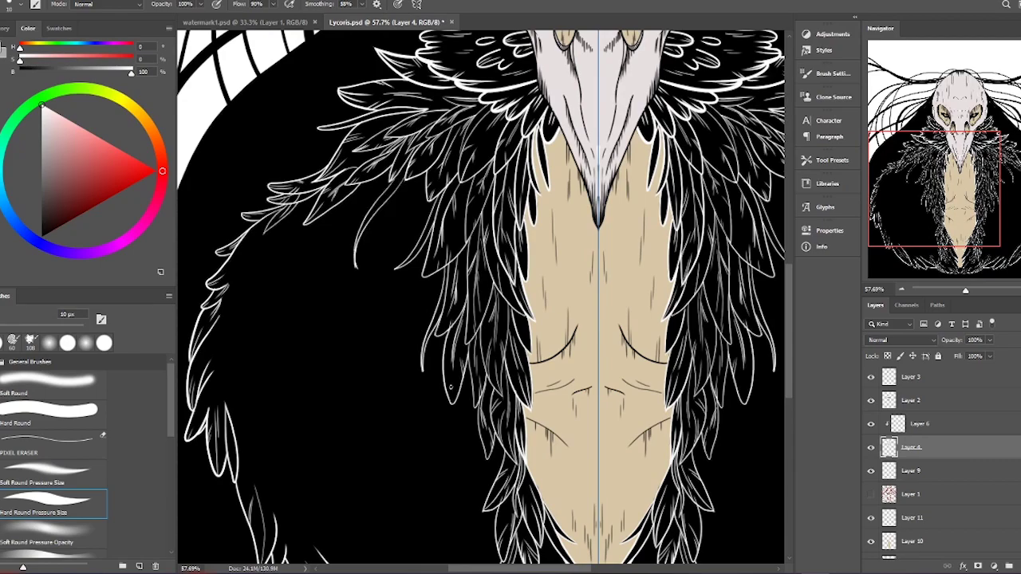
{"action": "scroll", "coordinate": [451, 386], "scroll_direction": "down", "scroll_amount": 5}
{"action": "left_click_drag", "start_coordinate": [447, 403], "coordinate": [464, 250]}
{"action": "left_click_drag", "start_coordinate": [466, 338], "coordinate": [463, 290]}
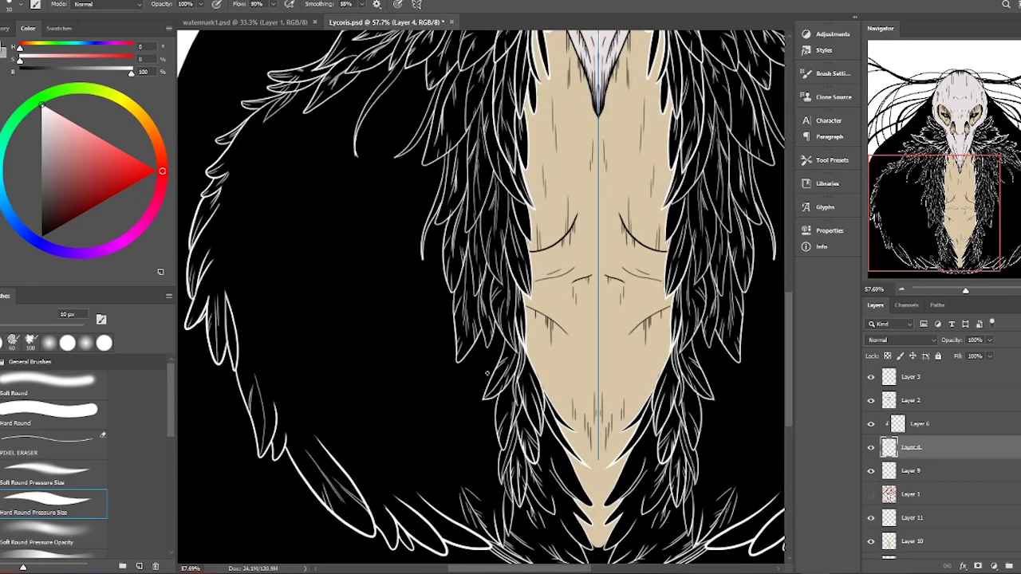
{"action": "mouse_move", "coordinate": [466, 415]}
{"action": "left_mouse_down"}
{"action": "mouse_move", "coordinate": [455, 357]}
{"action": "mouse_move", "coordinate": [495, 328]}
{"action": "left_mouse_up"}
Paint mirrored feathers beside and below the lower chest, undoing one stray stroke
{"action": "scroll", "coordinate": [495, 359], "scroll_direction": "down", "scroll_amount": 1}
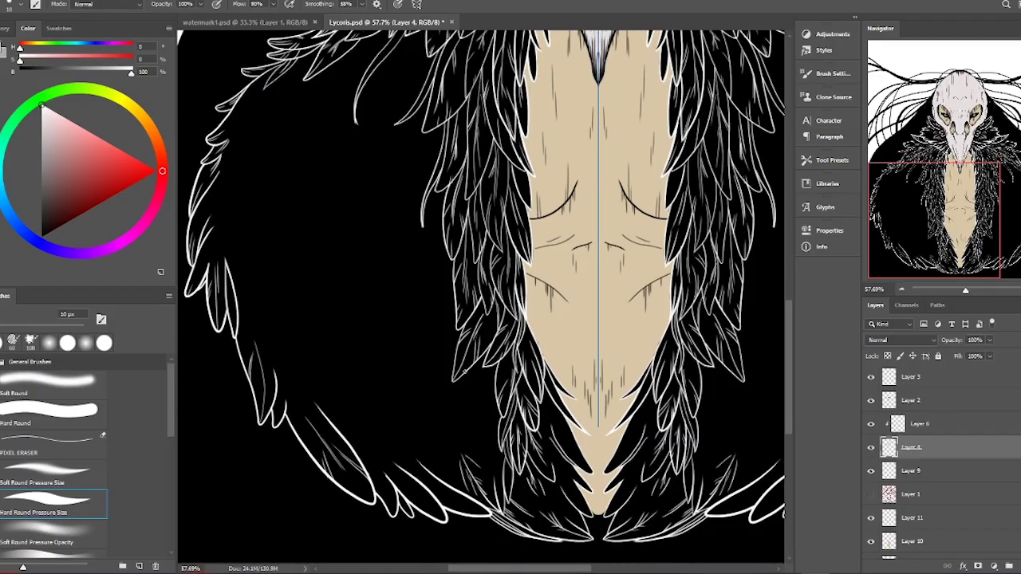
{"action": "left_click_drag", "start_coordinate": [493, 448], "coordinate": [471, 365]}
{"action": "left_click_drag", "start_coordinate": [490, 415], "coordinate": [481, 365]}
{"action": "left_click_drag", "start_coordinate": [477, 428], "coordinate": [471, 403]}
{"action": "mouse_move", "coordinate": [501, 489]}
{"action": "left_mouse_down"}
{"action": "mouse_move", "coordinate": [480, 428]}
{"action": "mouse_move", "coordinate": [457, 440]}
{"action": "mouse_move", "coordinate": [493, 470]}
{"action": "mouse_move", "coordinate": [441, 389]}
{"action": "left_mouse_up"}
{"action": "key", "text": "ctrl+z"}
{"action": "left_click_drag", "start_coordinate": [470, 440], "coordinate": [462, 369]}
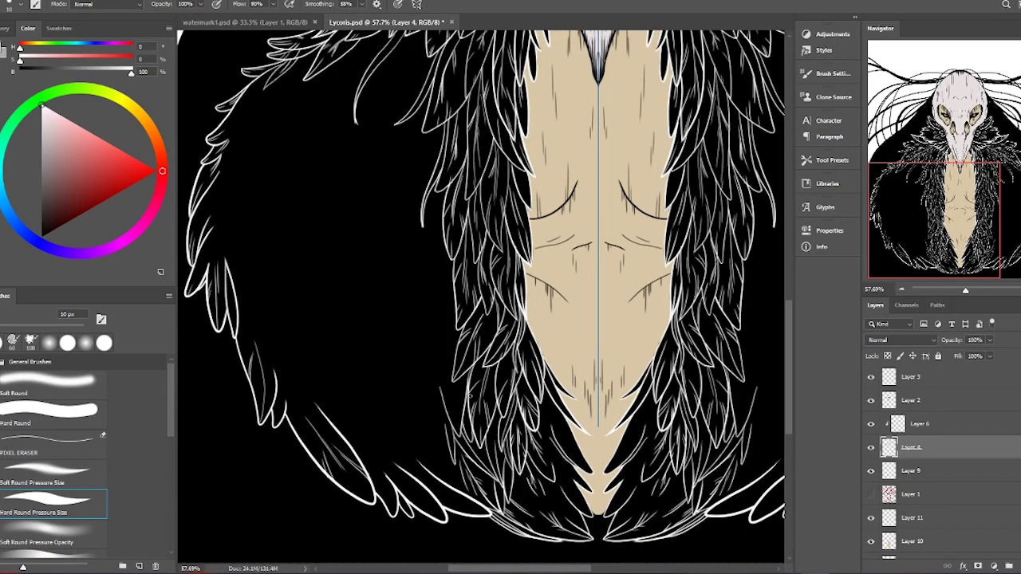
{"action": "left_click_drag", "start_coordinate": [453, 424], "coordinate": [447, 368]}
{"action": "left_click_drag", "start_coordinate": [466, 495], "coordinate": [426, 437]}
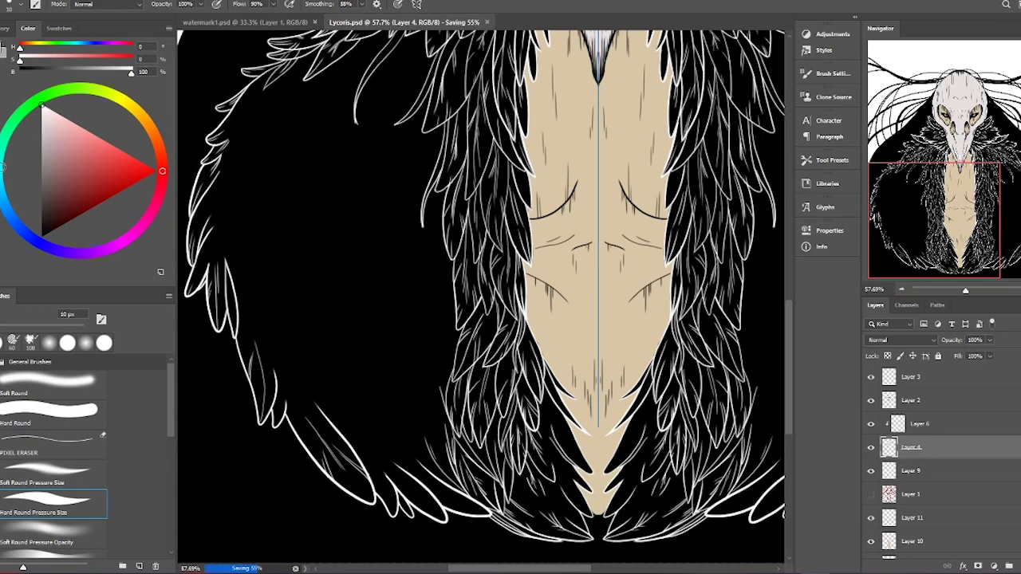
Draw thin white feather strokes on the left feathers down to the chest base
{"action": "scroll", "coordinate": [431, 319], "scroll_direction": "up", "scroll_amount": 4}
{"action": "mouse_move", "coordinate": [423, 276]}
{"action": "left_mouse_down"}
{"action": "mouse_move", "coordinate": [407, 347]}
{"action": "mouse_move", "coordinate": [405, 316]}
{"action": "mouse_move", "coordinate": [415, 390]}
{"action": "left_mouse_up"}
{"action": "scroll", "coordinate": [479, 296], "scroll_direction": "down", "scroll_amount": 3}
{"action": "left_click_drag", "start_coordinate": [439, 205], "coordinate": [431, 340]}
{"action": "mouse_move", "coordinate": [453, 267]}
{"action": "left_mouse_down"}
{"action": "mouse_move", "coordinate": [449, 305]}
{"action": "mouse_move", "coordinate": [406, 378]}
{"action": "left_mouse_up"}
{"action": "mouse_move", "coordinate": [458, 315]}
{"action": "left_mouse_down"}
{"action": "mouse_move", "coordinate": [432, 352]}
{"action": "mouse_move", "coordinate": [440, 407]}
{"action": "left_mouse_up"}
{"action": "mouse_move", "coordinate": [444, 369]}
{"action": "left_mouse_down"}
{"action": "mouse_move", "coordinate": [412, 413]}
{"action": "mouse_move", "coordinate": [431, 405]}
{"action": "mouse_move", "coordinate": [430, 459]}
{"action": "left_mouse_up"}
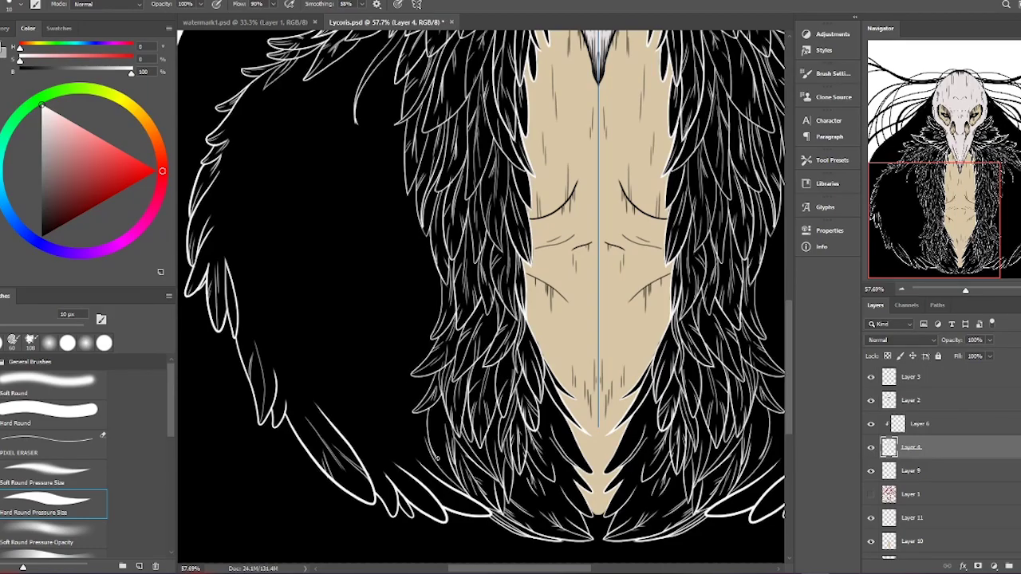
{"action": "left_click_drag", "start_coordinate": [442, 397], "coordinate": [432, 439]}
{"action": "left_click_drag", "start_coordinate": [435, 417], "coordinate": [431, 448]}
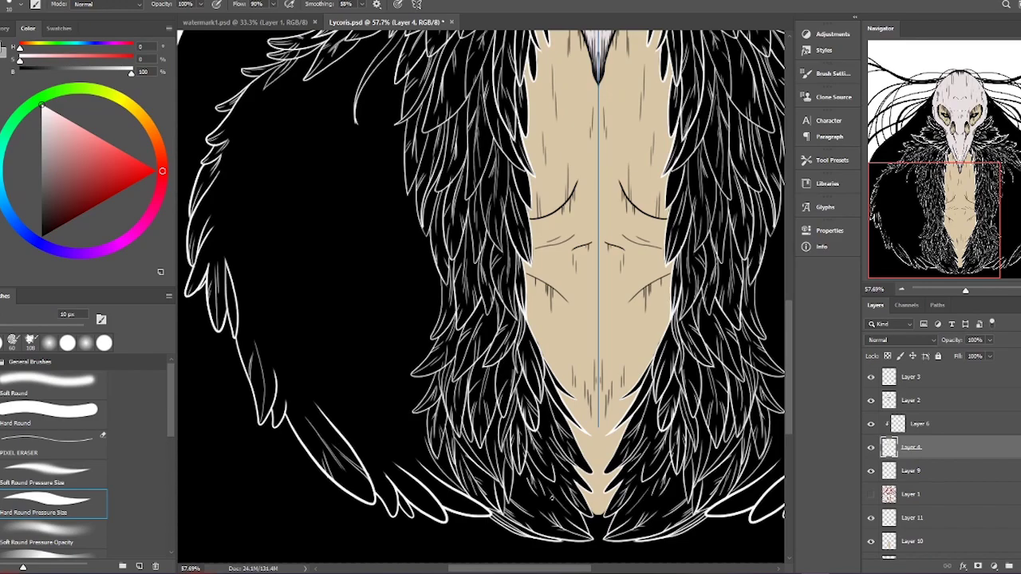
{"action": "left_click_drag", "start_coordinate": [436, 265], "coordinate": [427, 296]}
Line the edge of the dark feather mass with long white feather strokes
{"action": "mouse_move", "coordinate": [405, 49]}
{"action": "left_mouse_down"}
{"action": "mouse_move", "coordinate": [374, 102]}
{"action": "mouse_move", "coordinate": [367, 179]}
{"action": "mouse_move", "coordinate": [376, 227]}
{"action": "left_mouse_up"}
{"action": "left_click_drag", "start_coordinate": [391, 214], "coordinate": [386, 296]}
{"action": "left_click_drag", "start_coordinate": [391, 268], "coordinate": [379, 330]}
{"action": "left_click_drag", "start_coordinate": [410, 189], "coordinate": [389, 266]}
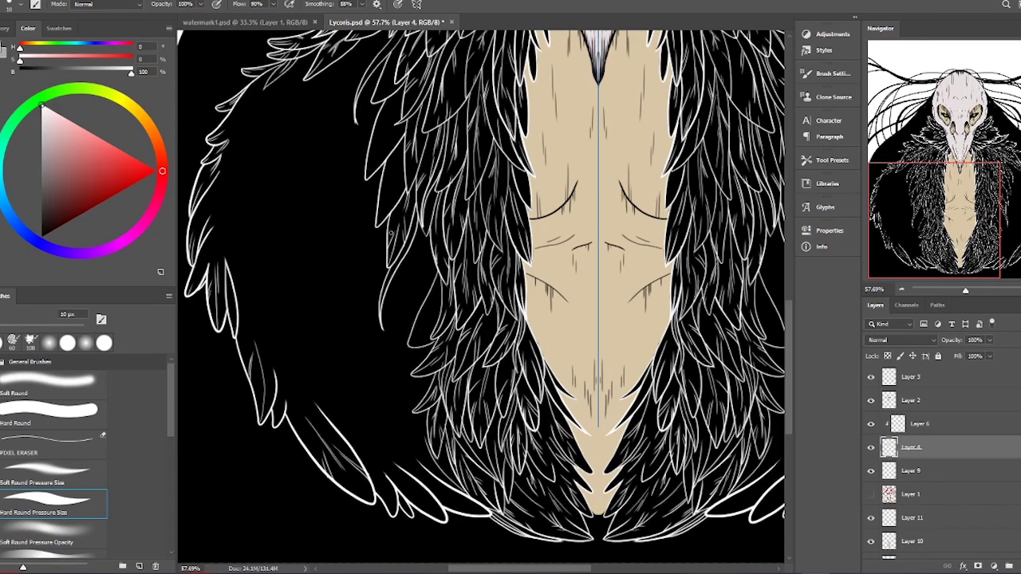
{"action": "left_click_drag", "start_coordinate": [404, 136], "coordinate": [380, 225]}
{"action": "mouse_move", "coordinate": [407, 83]}
{"action": "left_mouse_down"}
{"action": "mouse_move", "coordinate": [367, 179]}
{"action": "mouse_move", "coordinate": [313, 249]}
{"action": "left_mouse_up"}
Add white feather strokes to the upper-left and mid cloak
{"action": "scroll", "coordinate": [479, 295], "scroll_direction": "up", "scroll_amount": 4}
{"action": "left_click_drag", "start_coordinate": [372, 182], "coordinate": [316, 233]}
{"action": "left_click_drag", "start_coordinate": [372, 214], "coordinate": [363, 295]}
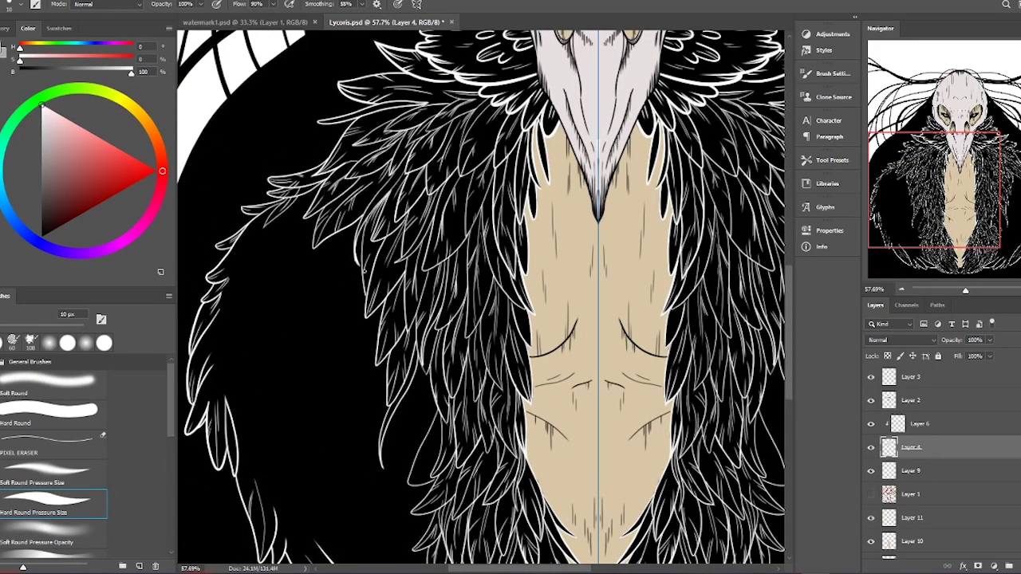
{"action": "scroll", "coordinate": [479, 295], "scroll_direction": "down", "scroll_amount": 3}
{"action": "left_click_drag", "start_coordinate": [431, 268], "coordinate": [397, 335]}
{"action": "left_click_drag", "start_coordinate": [419, 246], "coordinate": [396, 335]}
{"action": "left_click_drag", "start_coordinate": [423, 307], "coordinate": [409, 366]}
{"action": "left_click_drag", "start_coordinate": [443, 318], "coordinate": [423, 356]}
Hatch thin feather lines into the lower-left cloak, then save Lycoris.psd
{"action": "scroll", "coordinate": [383, 344], "scroll_direction": "down", "scroll_amount": 1}
{"action": "mouse_move", "coordinate": [406, 304]}
{"action": "left_mouse_down"}
{"action": "mouse_move", "coordinate": [380, 359]}
{"action": "mouse_move", "coordinate": [367, 359]}
{"action": "left_mouse_up"}
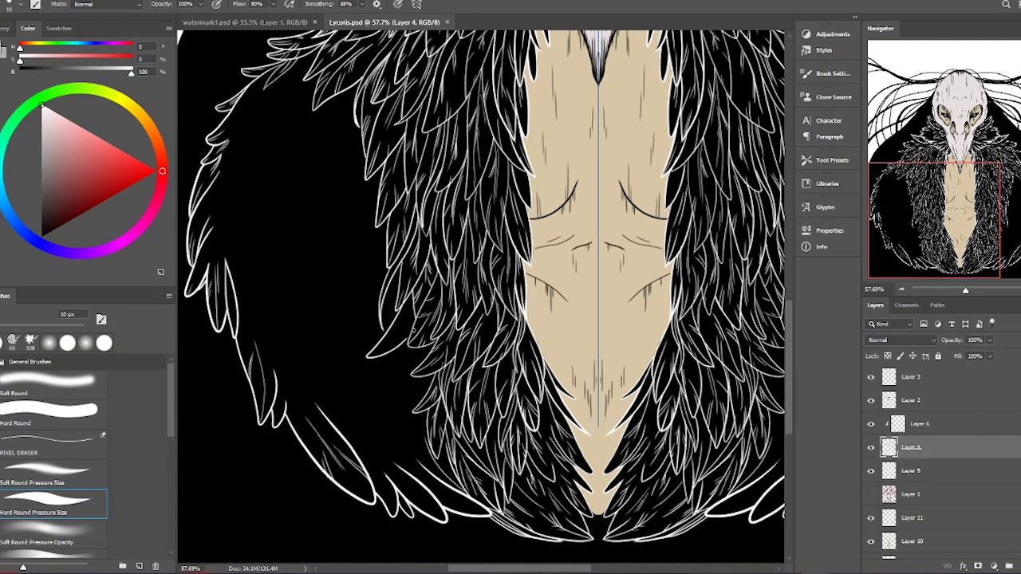
{"action": "mouse_move", "coordinate": [411, 324]}
{"action": "left_mouse_down"}
{"action": "mouse_move", "coordinate": [378, 386]}
{"action": "mouse_move", "coordinate": [382, 422]}
{"action": "left_mouse_up"}
{"action": "mouse_move", "coordinate": [423, 346]}
{"action": "left_mouse_down"}
{"action": "mouse_move", "coordinate": [394, 394]}
{"action": "mouse_move", "coordinate": [399, 450]}
{"action": "left_mouse_up"}
{"action": "key", "text": "ctrl+z"}
{"action": "mouse_move", "coordinate": [422, 378]}
{"action": "left_mouse_down"}
{"action": "mouse_move", "coordinate": [397, 446]}
{"action": "mouse_move", "coordinate": [409, 469]}
{"action": "left_mouse_up"}
{"action": "mouse_move", "coordinate": [428, 413]}
{"action": "left_mouse_down"}
{"action": "mouse_move", "coordinate": [410, 467]}
{"action": "mouse_move", "coordinate": [371, 497]}
{"action": "left_mouse_up"}
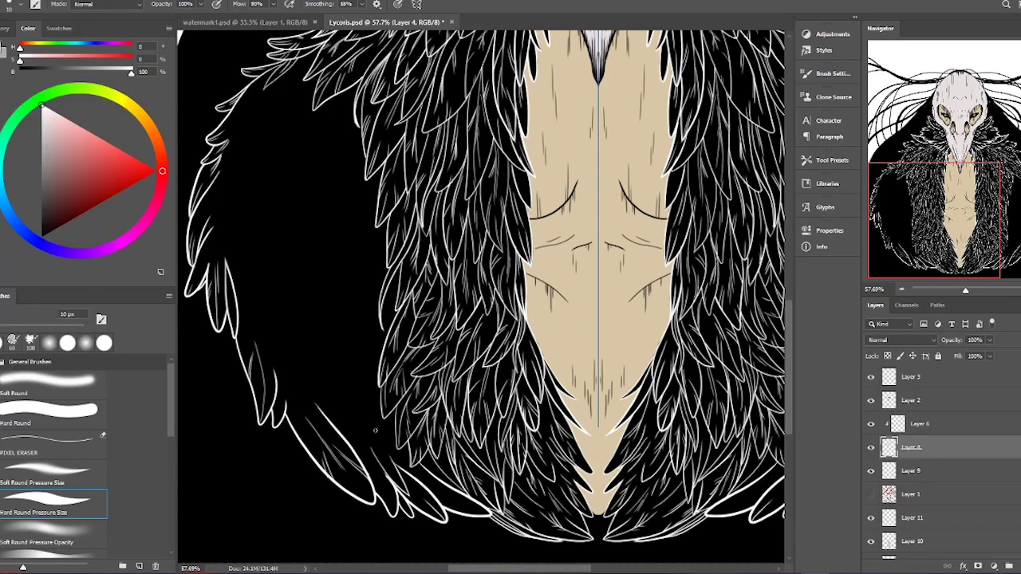
{"action": "left_click_drag", "start_coordinate": [436, 458], "coordinate": [383, 493]}
{"action": "mouse_move", "coordinate": [462, 486]}
{"action": "left_mouse_down"}
{"action": "mouse_move", "coordinate": [430, 500]}
{"action": "mouse_move", "coordinate": [455, 513]}
{"action": "left_mouse_up"}
{"action": "left_click_drag", "start_coordinate": [436, 490], "coordinate": [373, 515]}
{"action": "left_click_drag", "start_coordinate": [369, 479], "coordinate": [350, 498]}
{"action": "key", "text": "ctrl+s"}
Add thin feather lines to the left cloak and hatch the upper-left wing
{"action": "left_click_drag", "start_coordinate": [391, 263], "coordinate": [372, 348]}
{"action": "left_click_drag", "start_coordinate": [404, 262], "coordinate": [384, 309]}
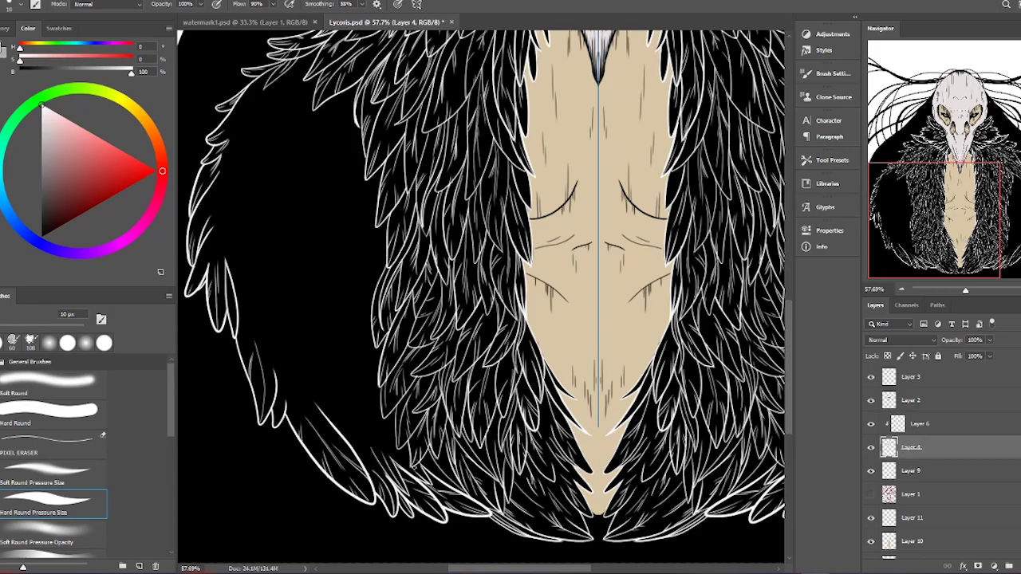
{"action": "scroll", "coordinate": [285, 209], "scroll_direction": "up", "scroll_amount": 3}
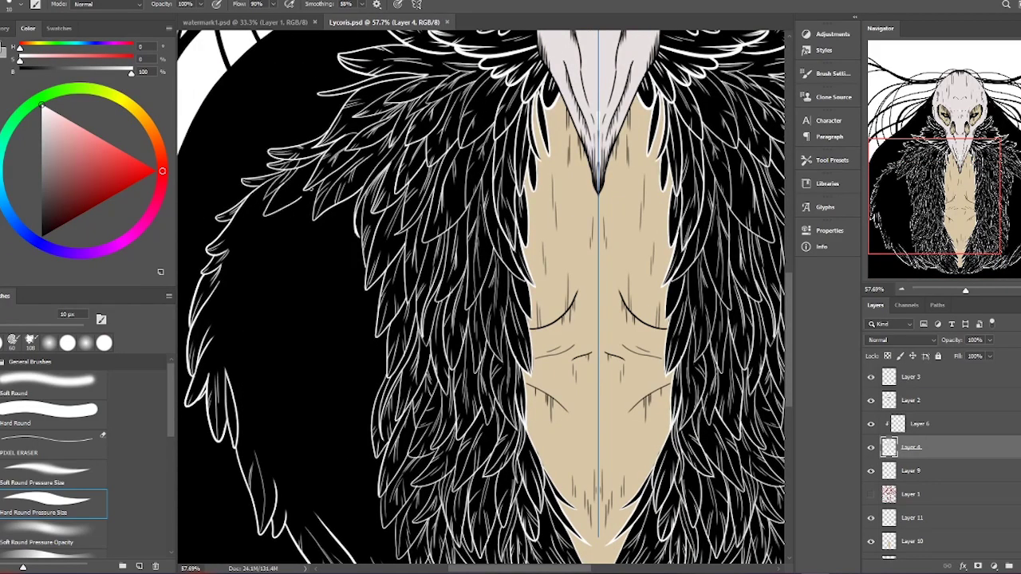
{"action": "left_click_drag", "start_coordinate": [276, 177], "coordinate": [226, 252]}
{"action": "left_click_drag", "start_coordinate": [260, 219], "coordinate": [234, 249]}
{"action": "left_click_drag", "start_coordinate": [302, 219], "coordinate": [240, 292]}
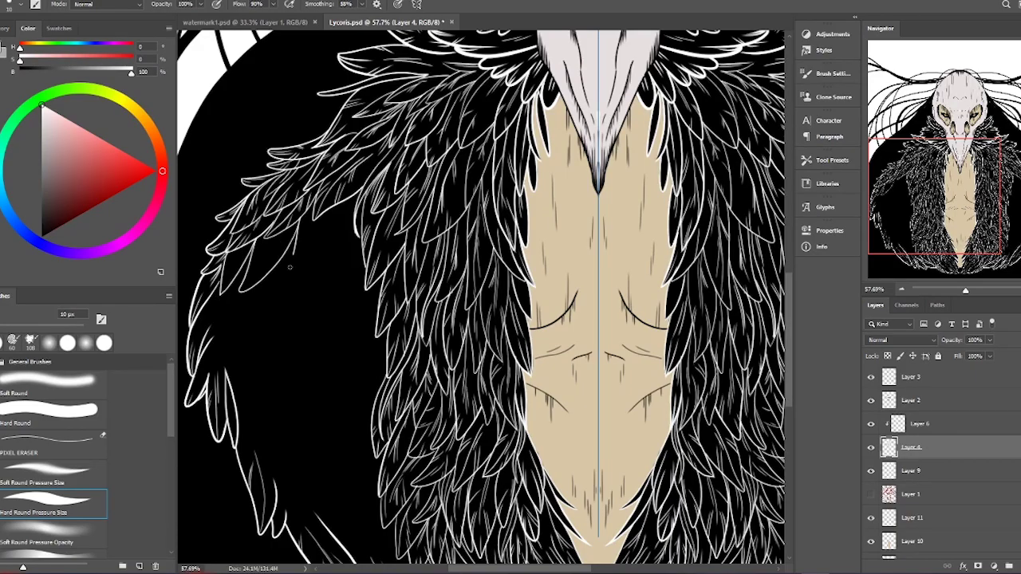
{"action": "mouse_move", "coordinate": [351, 198]}
{"action": "left_mouse_down"}
{"action": "mouse_move", "coordinate": [289, 270]}
{"action": "mouse_move", "coordinate": [318, 255]}
{"action": "left_mouse_up"}
{"action": "left_click_drag", "start_coordinate": [270, 239], "coordinate": [253, 279]}
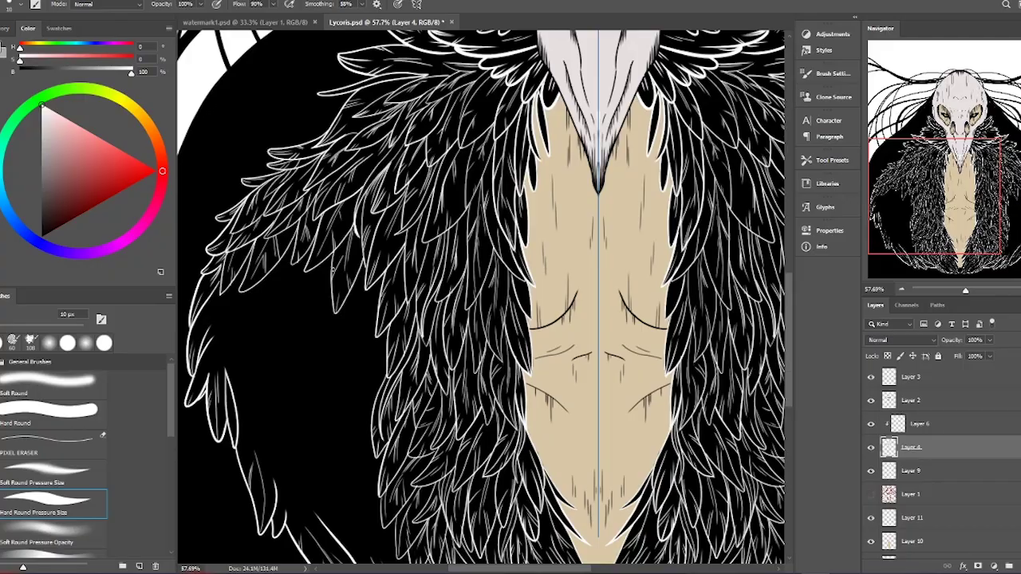
Hatch thin white mirrored lines across the upper and outer left cloak feathers
{"action": "scroll", "coordinate": [360, 225], "scroll_direction": "down", "scroll_amount": 3}
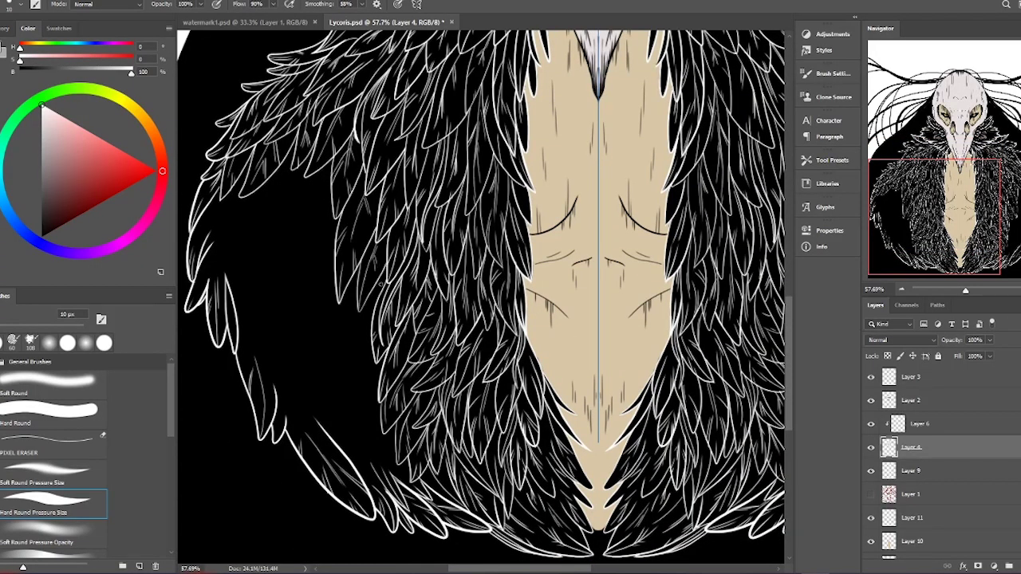
{"action": "left_click_drag", "start_coordinate": [314, 174], "coordinate": [299, 262]}
{"action": "left_click_drag", "start_coordinate": [332, 159], "coordinate": [305, 239]}
{"action": "left_click_drag", "start_coordinate": [323, 182], "coordinate": [272, 254]}
{"action": "mouse_move", "coordinate": [303, 161]}
{"action": "left_mouse_down"}
{"action": "mouse_move", "coordinate": [275, 236]}
{"action": "mouse_move", "coordinate": [292, 217]}
{"action": "left_mouse_up"}
{"action": "left_click_drag", "start_coordinate": [275, 193], "coordinate": [240, 248]}
{"action": "left_click_drag", "start_coordinate": [279, 171], "coordinate": [257, 227]}
{"action": "left_click_drag", "start_coordinate": [247, 190], "coordinate": [209, 281]}
{"action": "left_click_drag", "start_coordinate": [248, 243], "coordinate": [239, 316]}
{"action": "left_click_drag", "start_coordinate": [265, 220], "coordinate": [244, 292]}
{"action": "left_click_drag", "start_coordinate": [241, 261], "coordinate": [231, 316]}
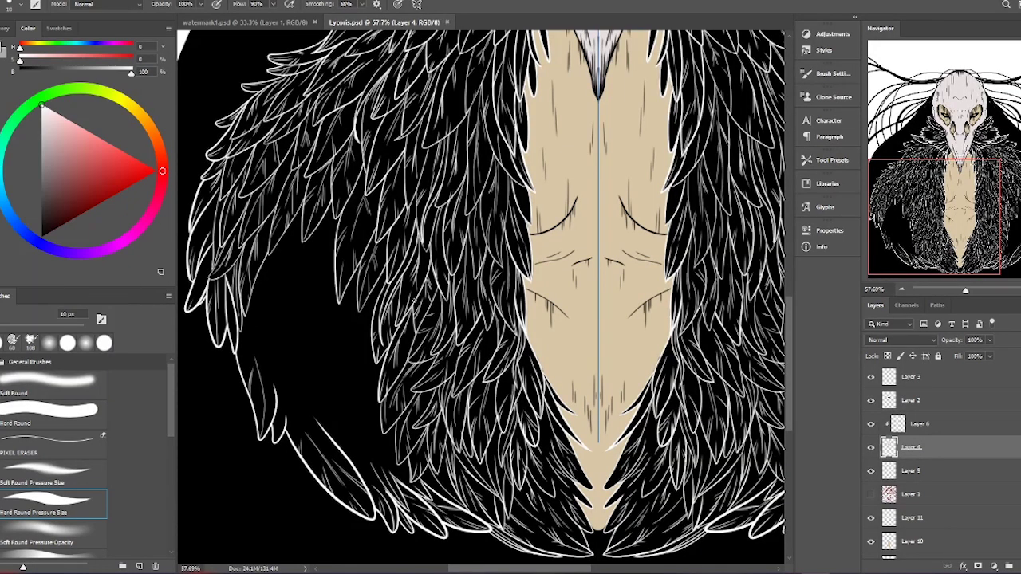
{"action": "left_click_drag", "start_coordinate": [332, 233], "coordinate": [310, 302]}
{"action": "left_click_drag", "start_coordinate": [278, 241], "coordinate": [271, 274]}
{"action": "left_click_drag", "start_coordinate": [308, 239], "coordinate": [290, 309]}
{"action": "left_click_drag", "start_coordinate": [301, 206], "coordinate": [280, 265]}
{"action": "left_click_drag", "start_coordinate": [278, 282], "coordinate": [271, 308]}
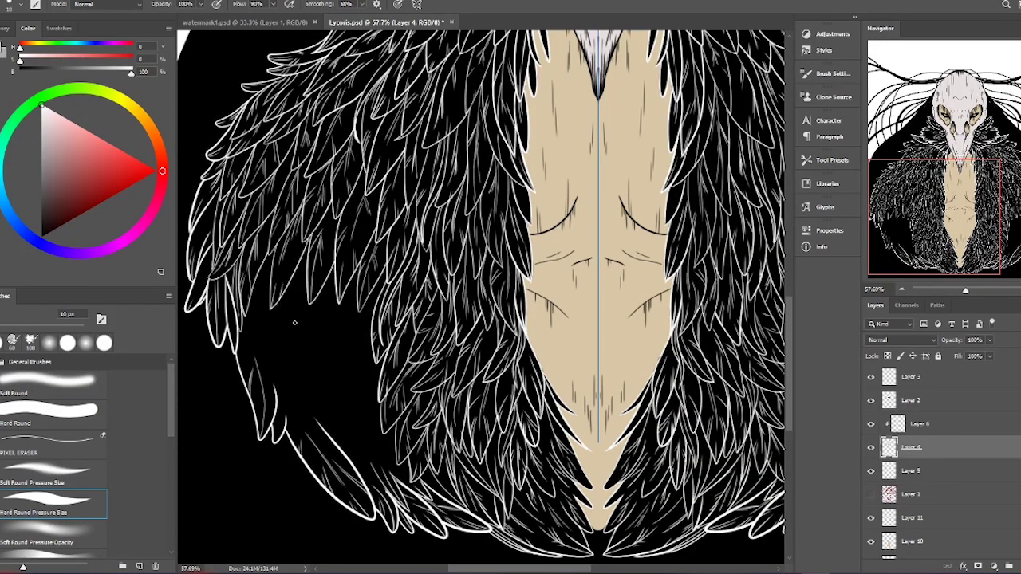
Hatch thin white lines across the mid-left feather masses
{"action": "left_click_drag", "start_coordinate": [368, 294], "coordinate": [347, 370]}
{"action": "left_click_drag", "start_coordinate": [341, 286], "coordinate": [323, 351]}
{"action": "left_click_drag", "start_coordinate": [319, 270], "coordinate": [294, 351]}
{"action": "left_click_drag", "start_coordinate": [293, 308], "coordinate": [278, 360]}
{"action": "left_click_drag", "start_coordinate": [275, 289], "coordinate": [252, 357]}
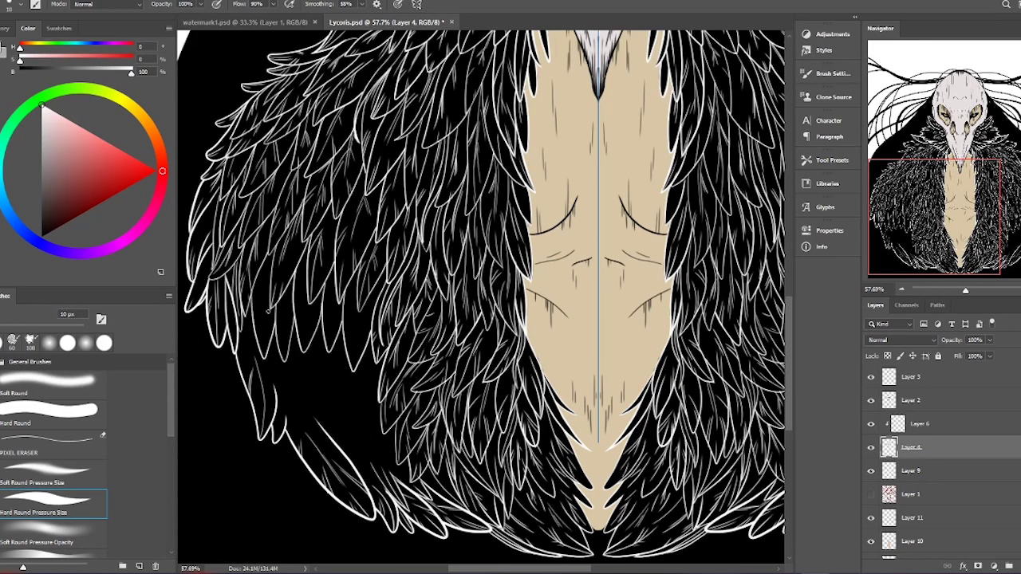
{"action": "mouse_move", "coordinate": [275, 316]}
{"action": "left_mouse_down"}
{"action": "mouse_move", "coordinate": [257, 351]}
{"action": "mouse_move", "coordinate": [244, 351]}
{"action": "left_mouse_up"}
Densely hatch white lines over the lower-left feathers, filling the empty black patch
{"action": "left_click_drag", "start_coordinate": [279, 348], "coordinate": [256, 404]}
{"action": "mouse_move", "coordinate": [284, 346]}
{"action": "left_mouse_down"}
{"action": "mouse_move", "coordinate": [284, 404]}
{"action": "mouse_move", "coordinate": [289, 391]}
{"action": "left_mouse_up"}
{"action": "left_click_drag", "start_coordinate": [282, 402], "coordinate": [290, 429]}
{"action": "left_click_drag", "start_coordinate": [318, 354], "coordinate": [300, 440]}
{"action": "left_click_drag", "start_coordinate": [340, 410], "coordinate": [318, 444]}
{"action": "left_click_drag", "start_coordinate": [345, 330], "coordinate": [335, 422]}
{"action": "left_click_drag", "start_coordinate": [377, 366], "coordinate": [356, 453]}
{"action": "left_click_drag", "start_coordinate": [388, 418], "coordinate": [365, 470]}
{"action": "left_click_drag", "start_coordinate": [355, 349], "coordinate": [344, 434]}
{"action": "left_click_drag", "start_coordinate": [377, 410], "coordinate": [354, 485]}
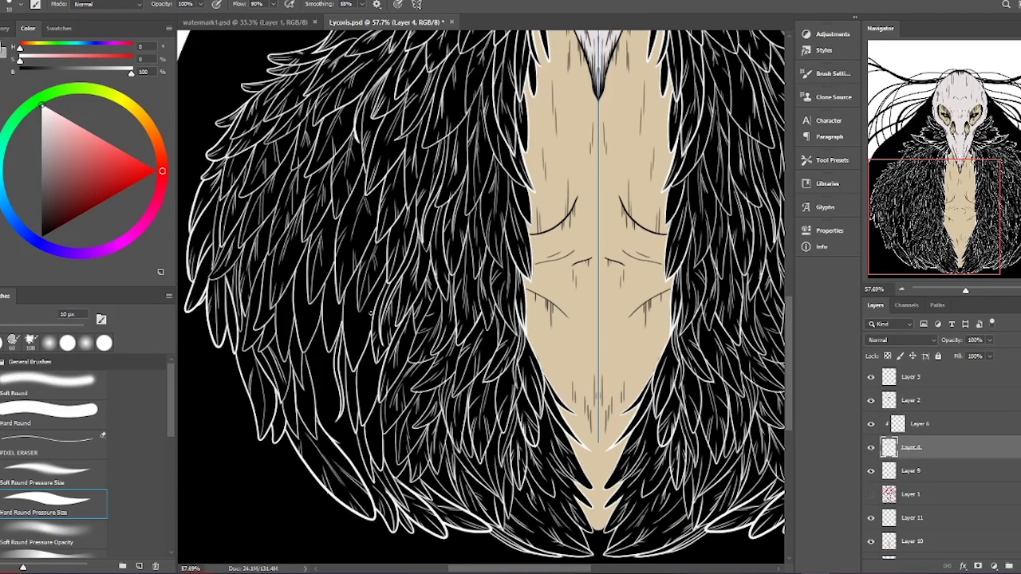
{"action": "left_click_drag", "start_coordinate": [340, 353], "coordinate": [326, 415]}
{"action": "left_click_drag", "start_coordinate": [365, 405], "coordinate": [340, 470]}
{"action": "left_click_drag", "start_coordinate": [328, 340], "coordinate": [308, 388]}
{"action": "left_click_drag", "start_coordinate": [354, 389], "coordinate": [313, 451]}
Add final thin white hatching strokes across the left wing feathers
{"action": "mouse_move", "coordinate": [361, 264]}
{"action": "left_mouse_down"}
{"action": "mouse_move", "coordinate": [355, 339]}
{"action": "mouse_move", "coordinate": [375, 300]}
{"action": "left_mouse_up"}
{"action": "left_click_drag", "start_coordinate": [334, 266], "coordinate": [327, 358]}
{"action": "left_click_drag", "start_coordinate": [308, 293], "coordinate": [303, 352]}
{"action": "mouse_move", "coordinate": [302, 278]}
{"action": "left_mouse_down"}
{"action": "mouse_move", "coordinate": [295, 327]}
{"action": "mouse_move", "coordinate": [276, 351]}
{"action": "left_mouse_up"}
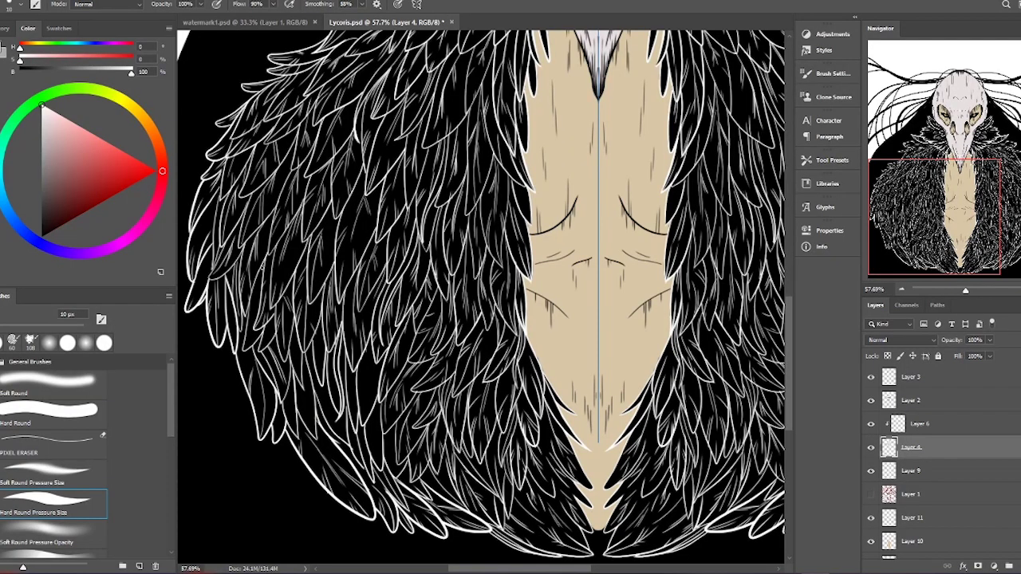
{"action": "left_click_drag", "start_coordinate": [265, 266], "coordinate": [255, 306]}
{"action": "left_click_drag", "start_coordinate": [253, 323], "coordinate": [244, 351]}
{"action": "left_click_drag", "start_coordinate": [318, 388], "coordinate": [300, 442]}
{"action": "left_click_drag", "start_coordinate": [300, 319], "coordinate": [293, 373]}
{"action": "left_click_drag", "start_coordinate": [372, 350], "coordinate": [364, 481]}
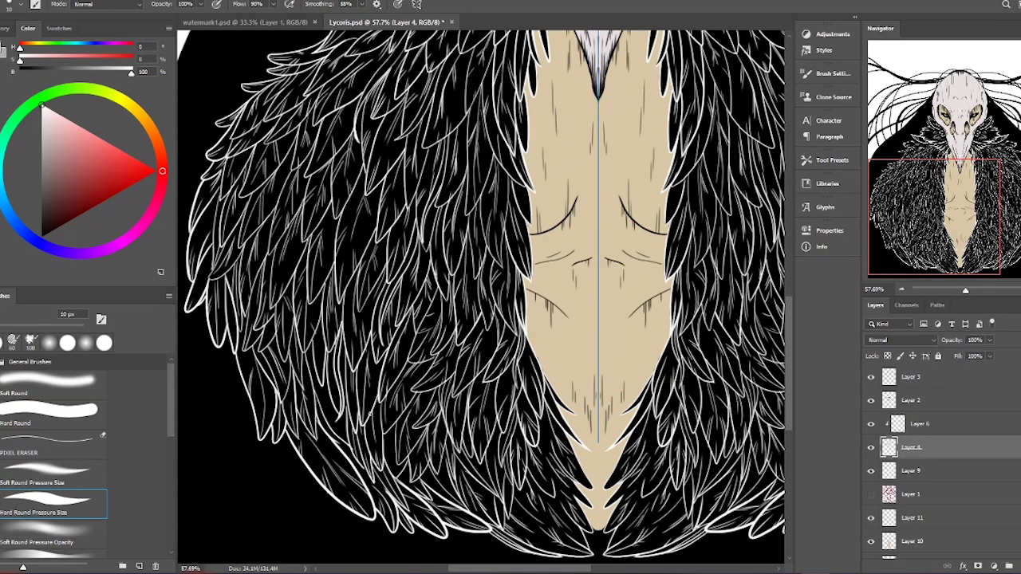
Fit the artwork in view, show the red crown sketch, and add a new black-drawing layer
{"action": "key", "text": "ctrl+0"}
{"action": "left_click", "coordinate": [871, 494]}
{"action": "key", "text": "ctrl+shift+n"}
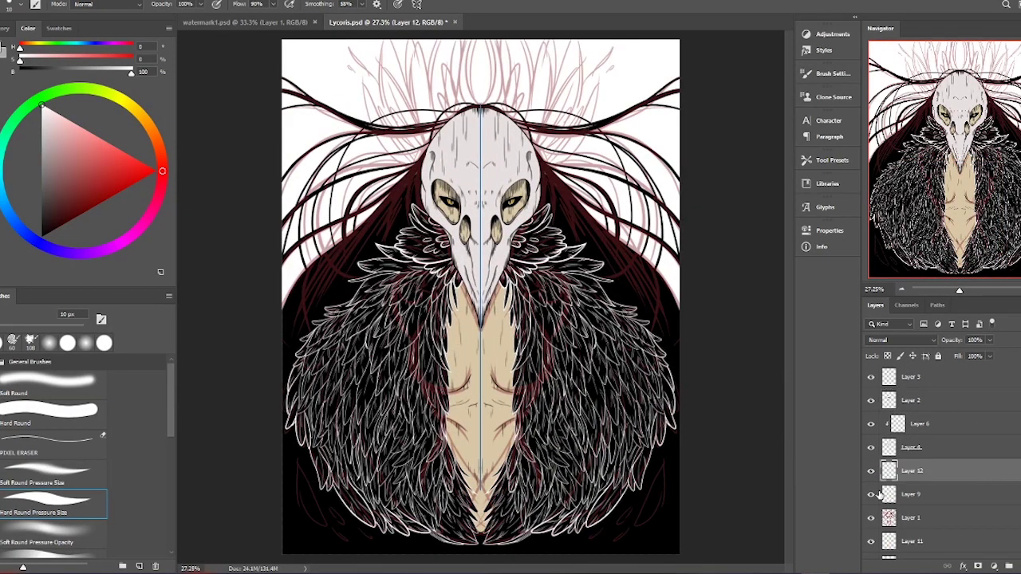
{"action": "key", "text": "d"}
Draw mirrored crown petal curves above the skull, undoing and redrawing the centre petals
{"action": "mouse_move", "coordinate": [472, 107]}
{"action": "left_mouse_down"}
{"action": "mouse_move", "coordinate": [465, 40]}
{"action": "mouse_move", "coordinate": [452, 110]}
{"action": "mouse_move", "coordinate": [442, 55]}
{"action": "left_mouse_up"}
{"action": "left_click_drag", "start_coordinate": [439, 124], "coordinate": [399, 55]}
{"action": "mouse_move", "coordinate": [380, 128]}
{"action": "left_mouse_down"}
{"action": "mouse_move", "coordinate": [357, 64]}
{"action": "mouse_move", "coordinate": [381, 43]}
{"action": "left_mouse_up"}
{"action": "key", "text": "ctrl+z"}
{"action": "key", "text": "ctrl+z"}
{"action": "key", "text": "ctrl+z"}
{"action": "key", "text": "ctrl+z"}
{"action": "mouse_move", "coordinate": [480, 104]}
{"action": "left_mouse_down"}
{"action": "mouse_move", "coordinate": [480, 56]}
{"action": "mouse_move", "coordinate": [503, 103]}
{"action": "mouse_move", "coordinate": [523, 67]}
{"action": "mouse_move", "coordinate": [539, 72]}
{"action": "mouse_move", "coordinate": [525, 75]}
{"action": "left_mouse_up"}
{"action": "key", "text": "ctrl+z"}
{"action": "key", "text": "ctrl+z"}
{"action": "left_click_drag", "start_coordinate": [504, 115], "coordinate": [524, 75]}
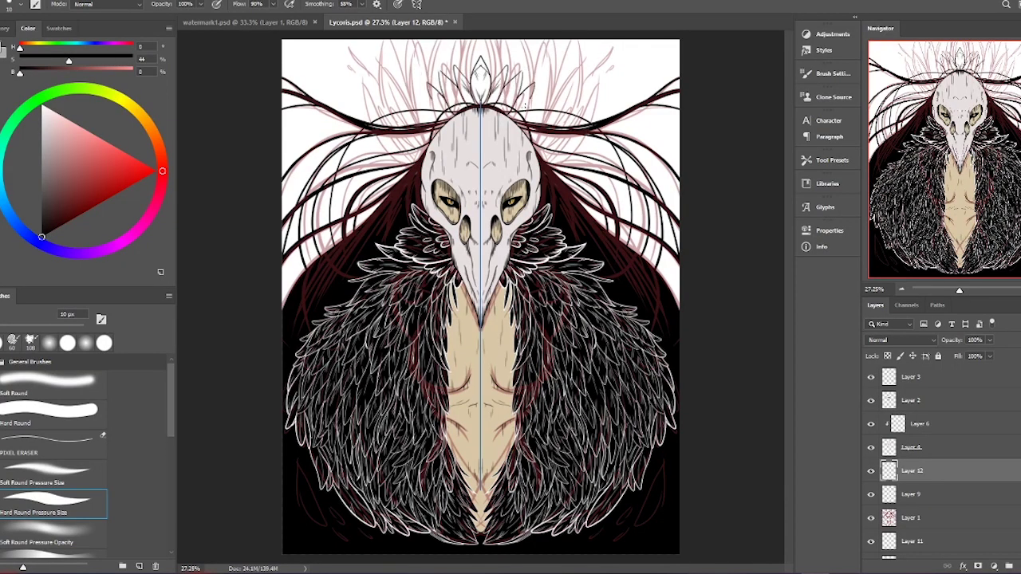
{"action": "left_click_drag", "start_coordinate": [511, 118], "coordinate": [554, 94]}
Hide the pink sketch layer and draw mirrored lotus petals plus a leaf beside the crown
{"action": "left_click", "coordinate": [871, 517]}
{"action": "left_click_drag", "start_coordinate": [471, 76], "coordinate": [447, 46]}
{"action": "left_click_drag", "start_coordinate": [448, 90], "coordinate": [426, 56]}
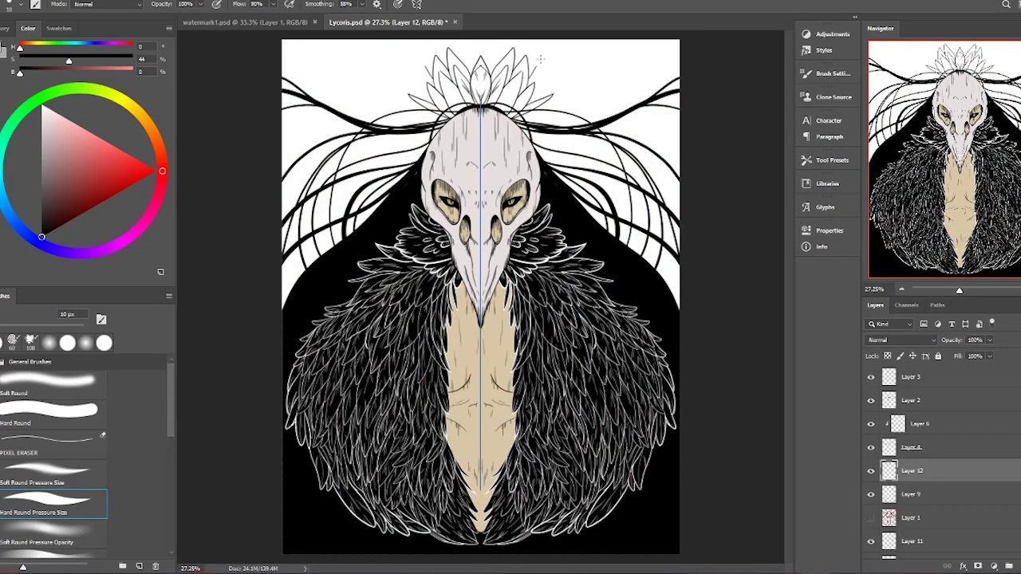
{"action": "left_click_drag", "start_coordinate": [428, 102], "coordinate": [420, 62]}
{"action": "left_click_drag", "start_coordinate": [424, 124], "coordinate": [401, 62]}
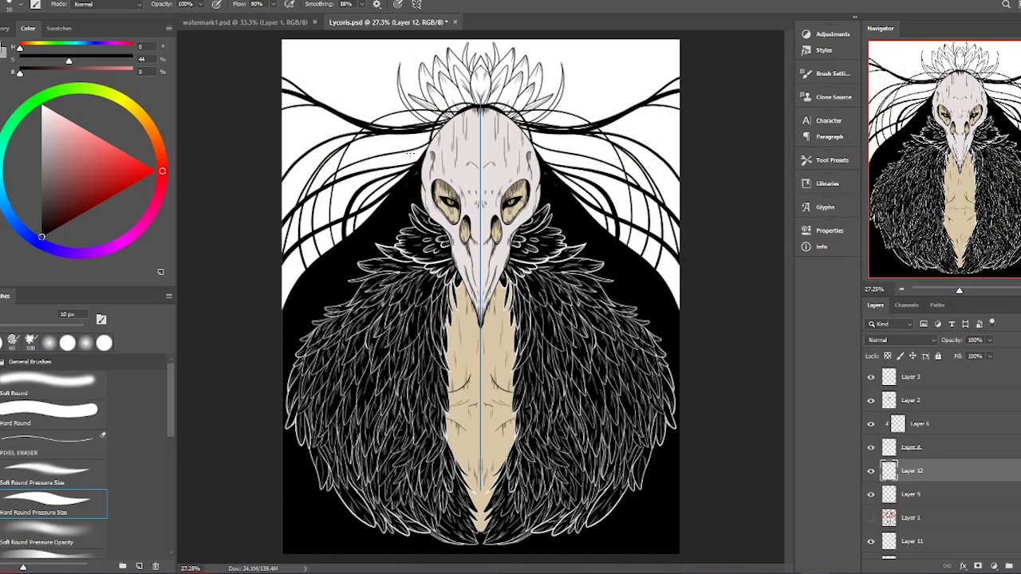
{"action": "mouse_move", "coordinate": [570, 91]}
{"action": "left_mouse_down"}
{"action": "mouse_move", "coordinate": [600, 59]}
{"action": "mouse_move", "coordinate": [630, 57]}
{"action": "mouse_move", "coordinate": [595, 80]}
{"action": "left_mouse_up"}
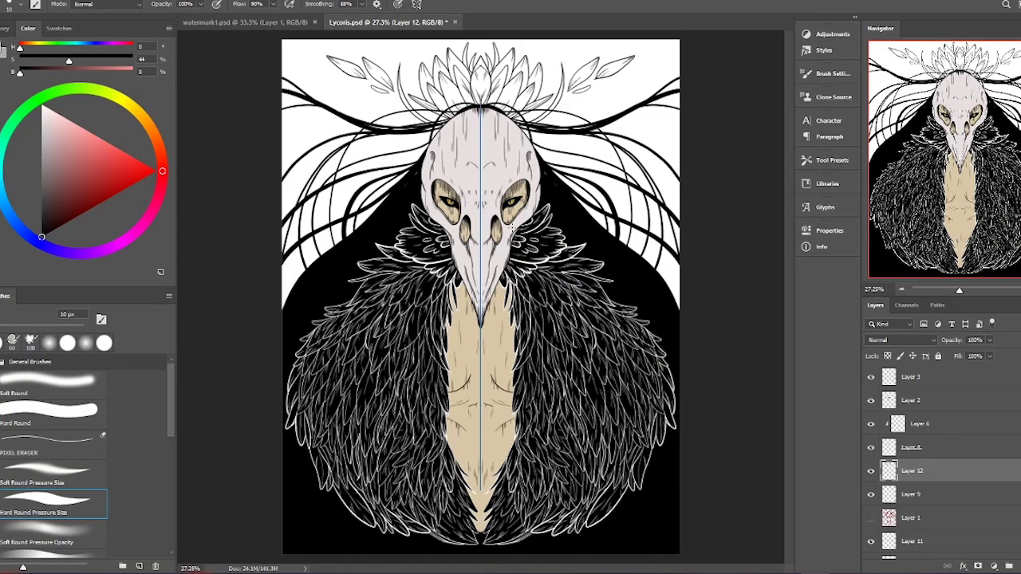
{"action": "scroll", "coordinate": [942, 479], "scroll_direction": "down", "scroll_amount": 3}
Fill the Background layer with orange-yellow using the Paint Bucket
{"action": "left_click", "coordinate": [918, 546]}
{"action": "left_click", "coordinate": [110, 155]}
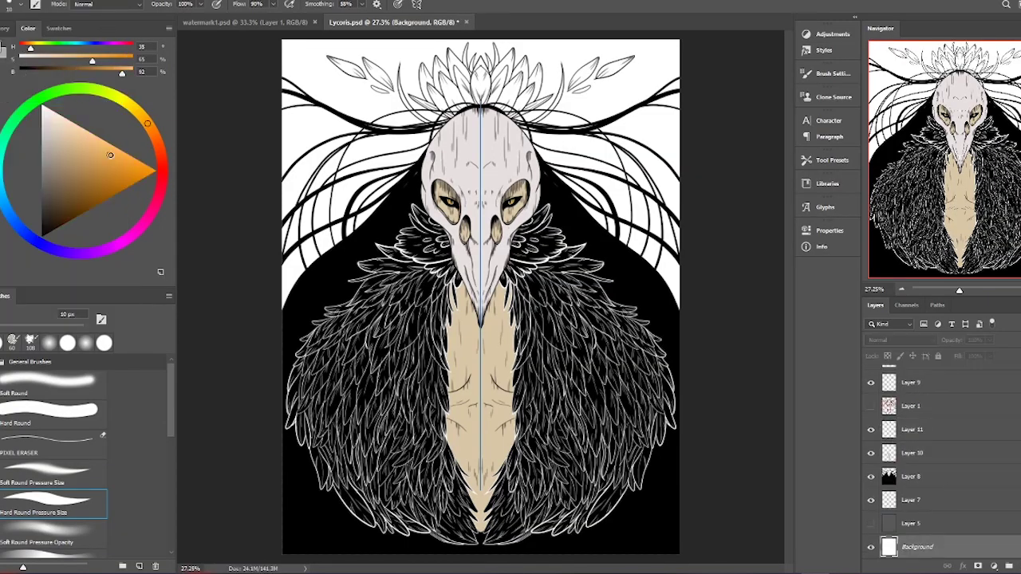
{"action": "key", "text": "g"}
{"action": "left_click", "coordinate": [478, 80]}
On Layer 7, paint a pale off-white fill into the lotus crown petals with the symmetry brush
{"action": "left_click", "coordinate": [911, 500]}
{"action": "scroll", "coordinate": [479, 240], "scroll_direction": "up", "scroll_amount": 3}
{"action": "left_click", "coordinate": [36, 124]}
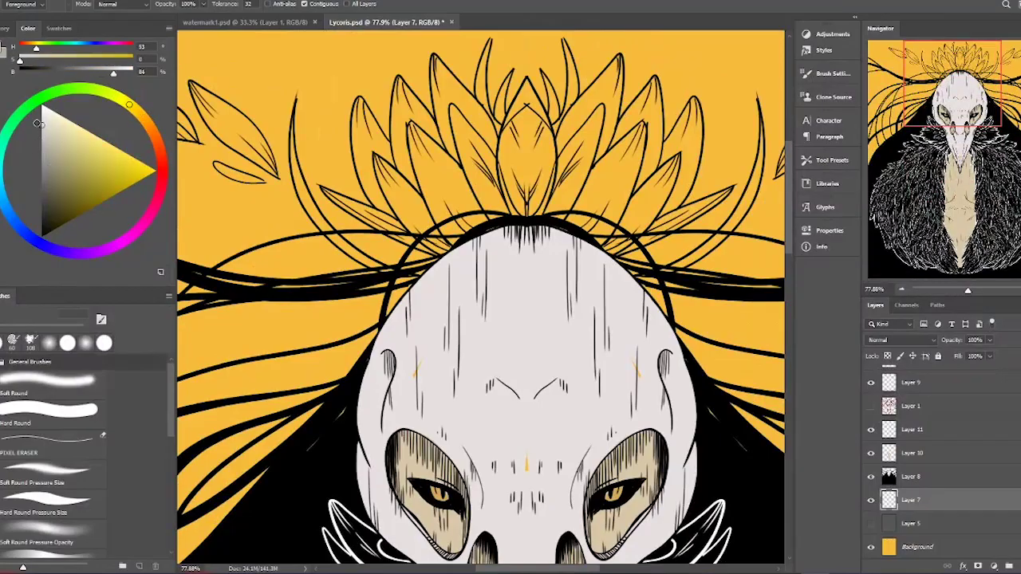
{"action": "key", "text": "b"}
{"action": "mouse_move", "coordinate": [398, 95]}
{"action": "left_mouse_down"}
{"action": "mouse_move", "coordinate": [439, 184]}
{"action": "mouse_move", "coordinate": [471, 110]}
{"action": "mouse_move", "coordinate": [379, 132]}
{"action": "mouse_move", "coordinate": [363, 163]}
{"action": "mouse_move", "coordinate": [383, 199]}
{"action": "mouse_move", "coordinate": [351, 212]}
{"action": "mouse_move", "coordinate": [312, 159]}
{"action": "mouse_move", "coordinate": [403, 215]}
{"action": "mouse_move", "coordinate": [479, 167]}
{"action": "mouse_move", "coordinate": [514, 120]}
{"action": "left_mouse_up"}
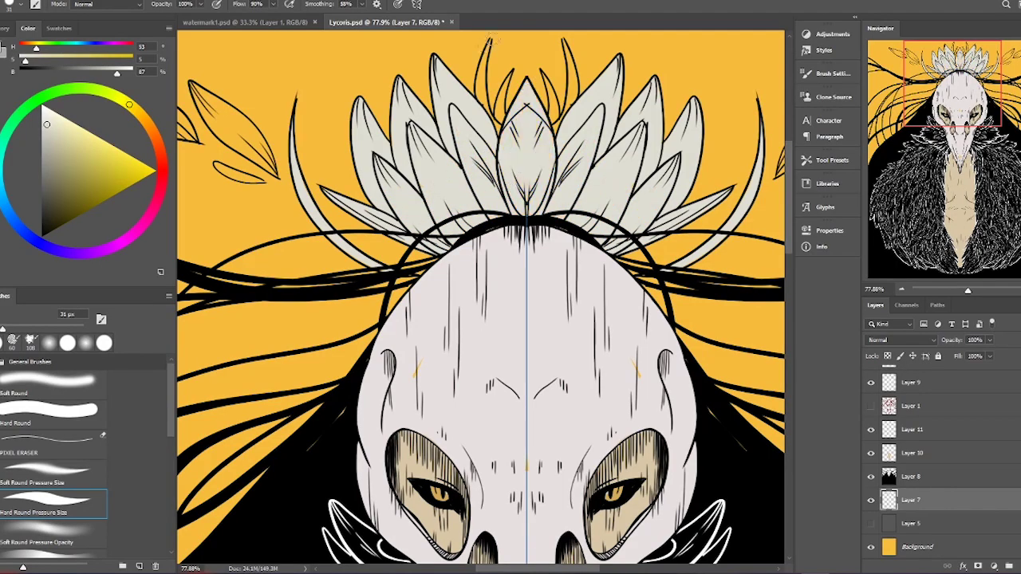